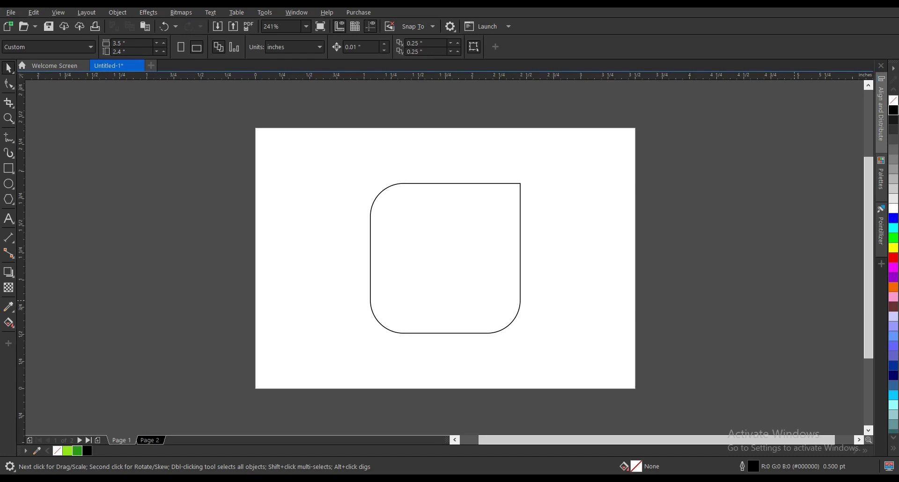
# Step: Select the rounded square and browse the fill tool variants without applying one
pyautogui.click(461, 257)
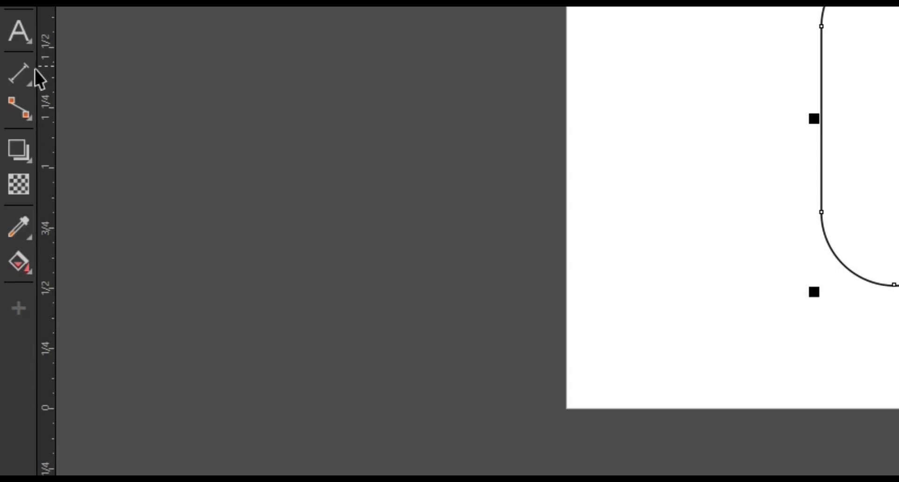
pyautogui.click(9, 324)
pyautogui.click(14, 265)
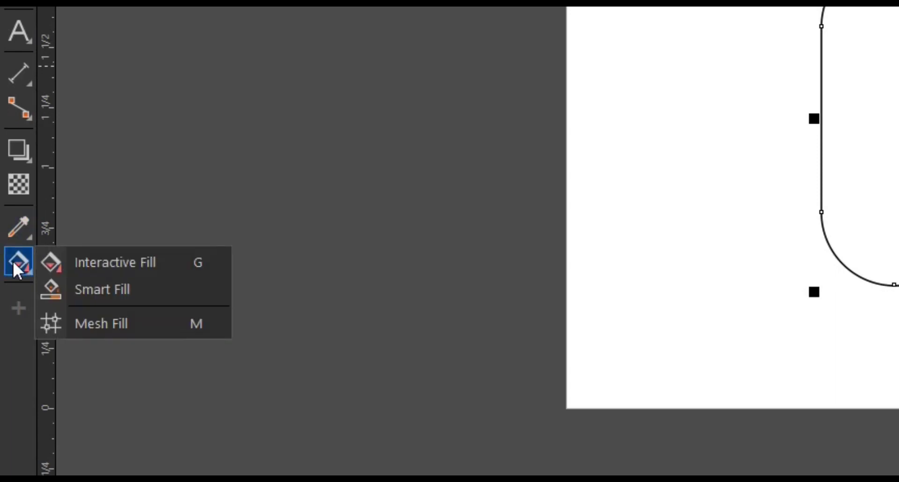
pyautogui.click(280, 201)
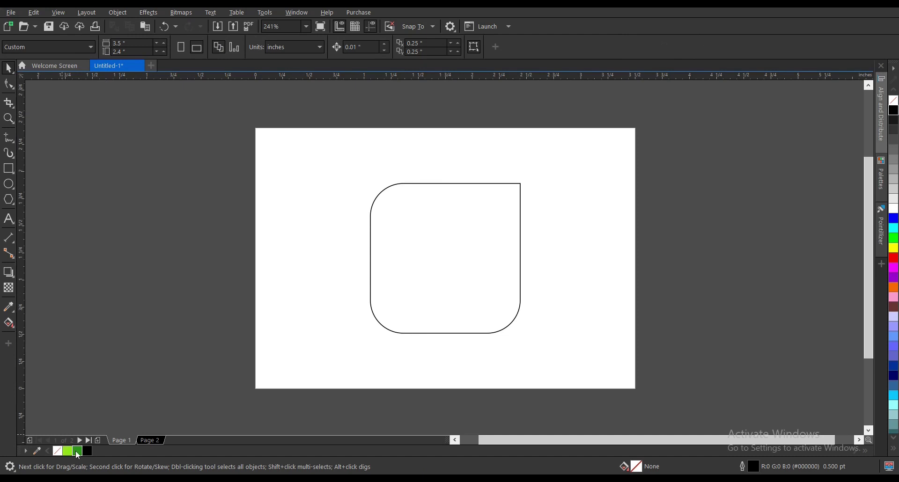
# Step: Give the rounded square a lime green fill (#95EA1B) and remove its black outline
pyautogui.click(446, 243)
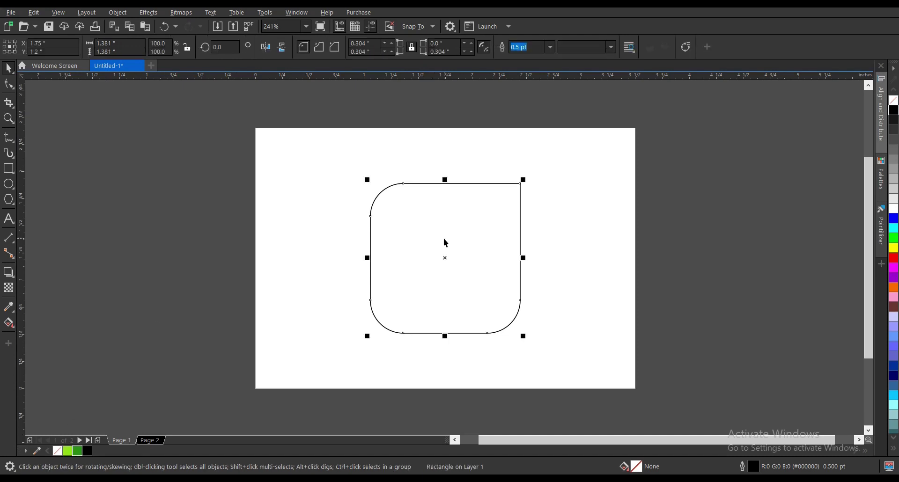
pyautogui.click(69, 452)
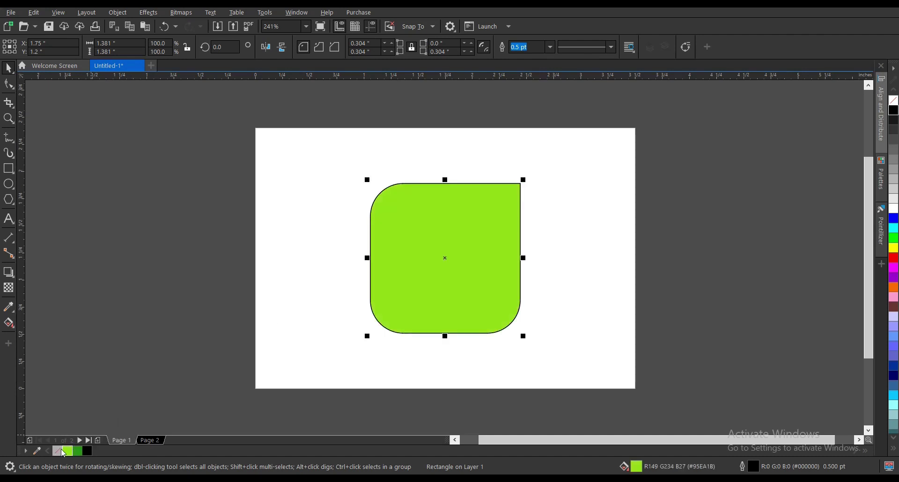
pyautogui.rightClick(58, 452)
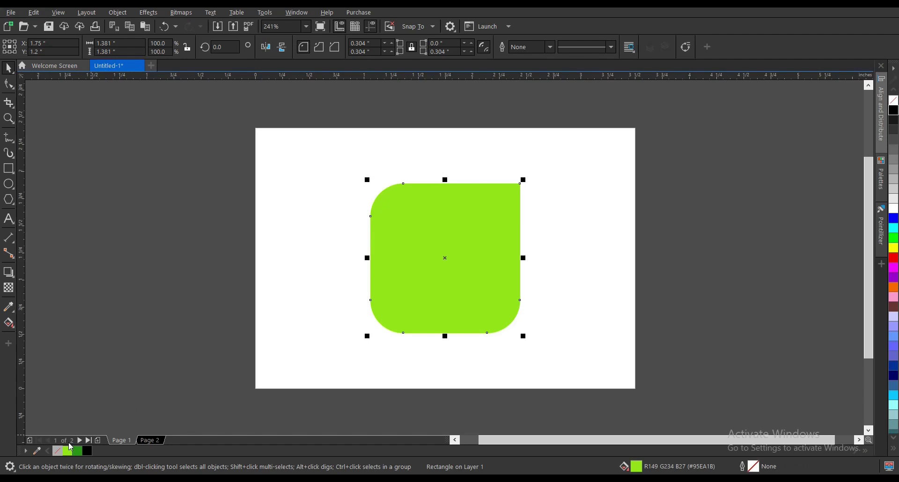
# Step: Add a top-to-bottom fountain fill to the lime square and drop dark green onto its bottom node
pyautogui.click(147, 357)
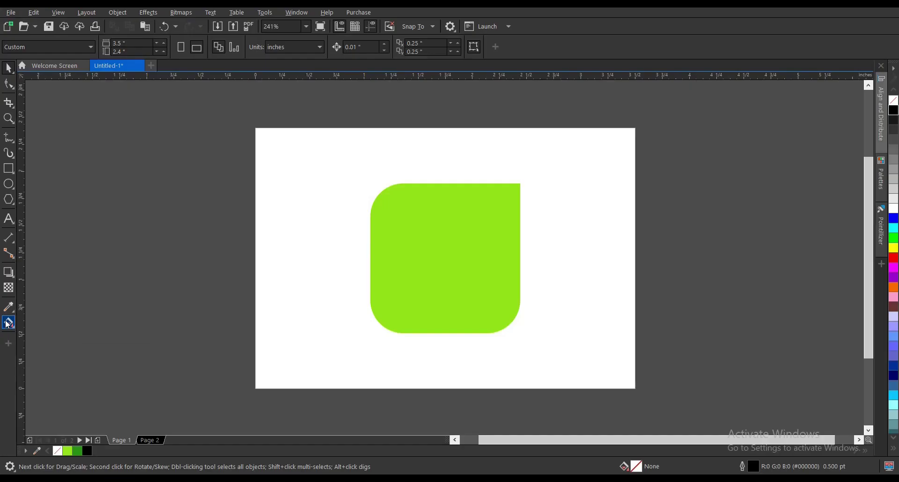
pyautogui.click(14, 192)
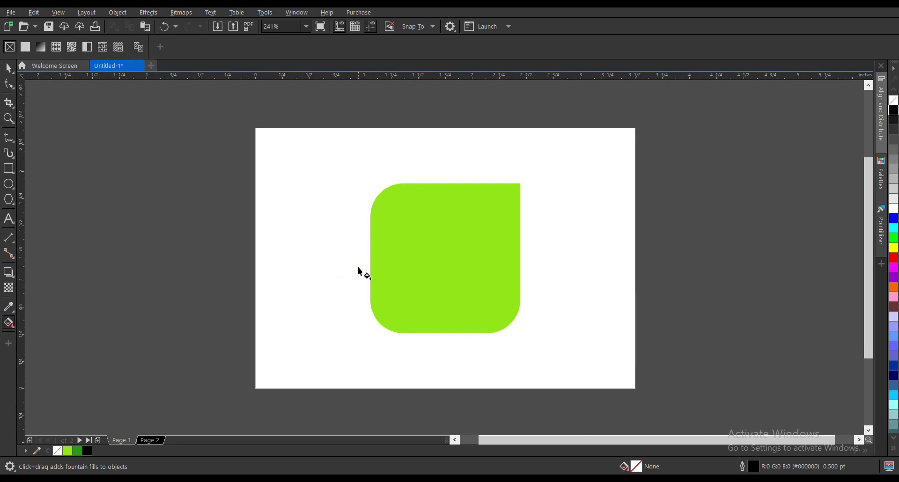
pyautogui.click(446, 221)
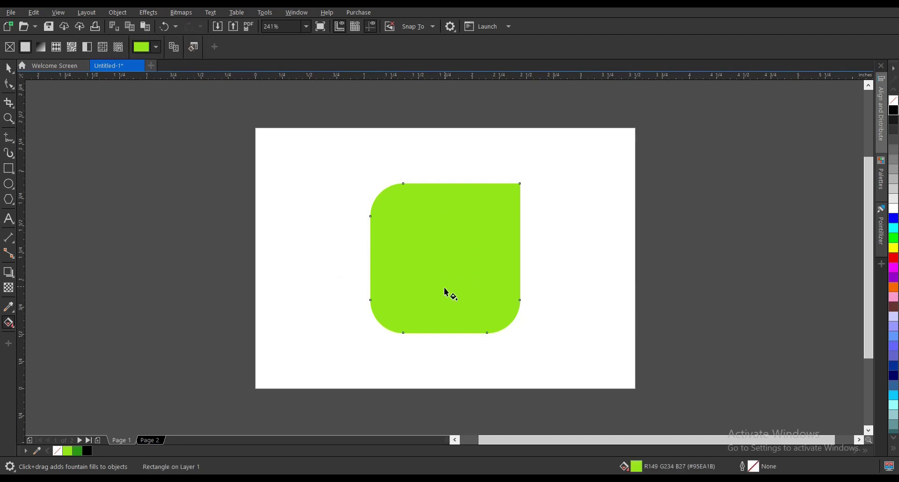
pyautogui.moveTo(456, 220); pyautogui.dragTo(455, 351)
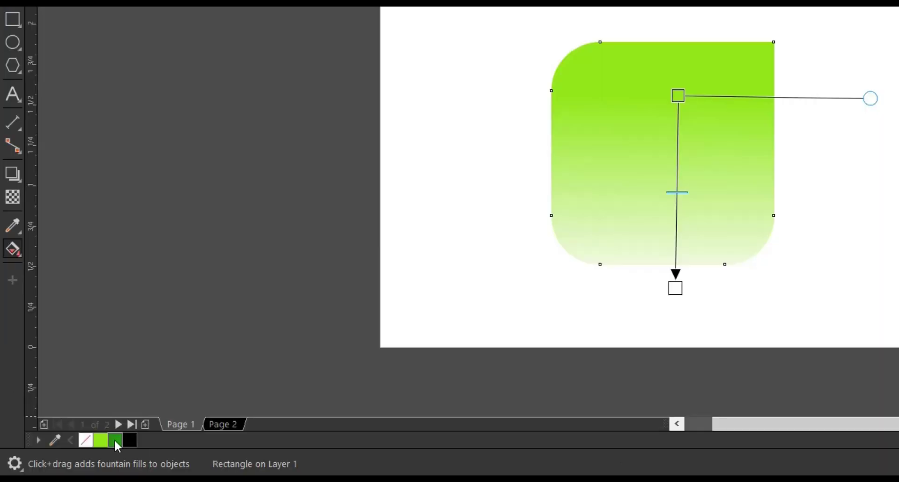
pyautogui.moveTo(77, 451); pyautogui.dragTo(386, 369)
pyautogui.moveTo(576, 319); pyautogui.dragTo(675, 277)
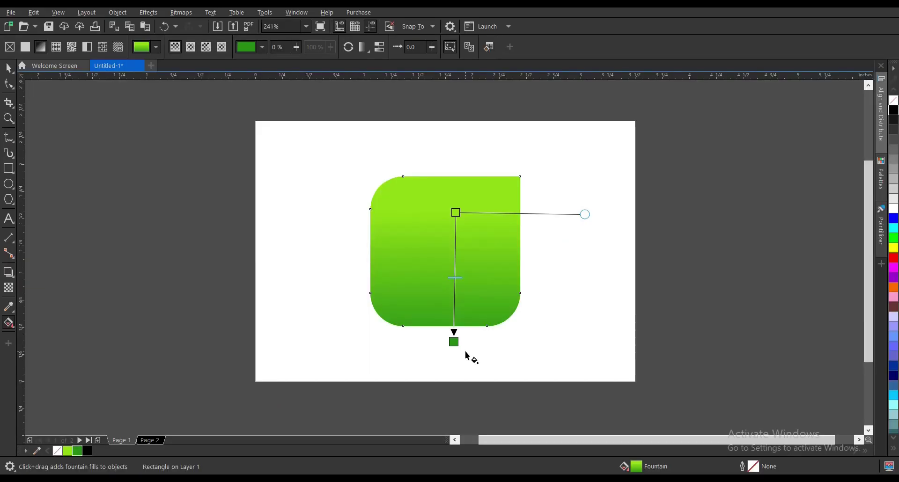
pyautogui.click(9, 69)
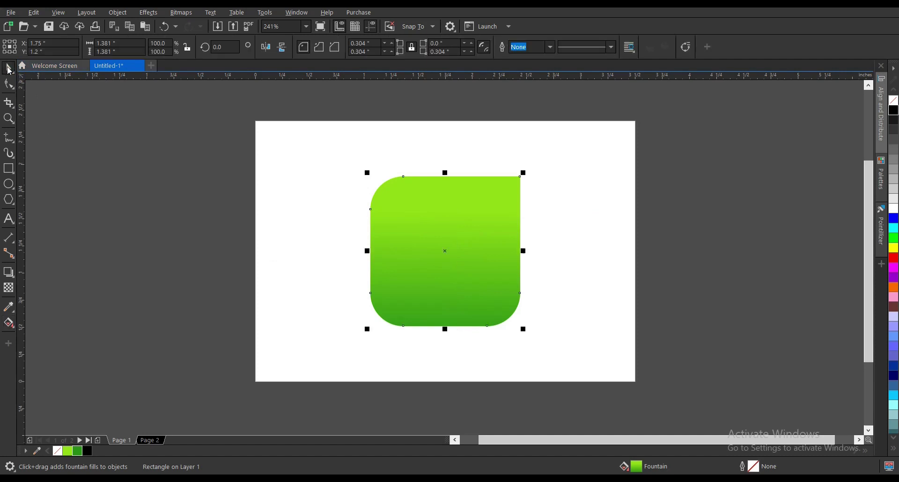
# Step: Undo the last change, then eyedrop the palette's dark green onto the gradient's bottom node
pyautogui.hotkey('ctrl', 'z')
pyautogui.press('g')
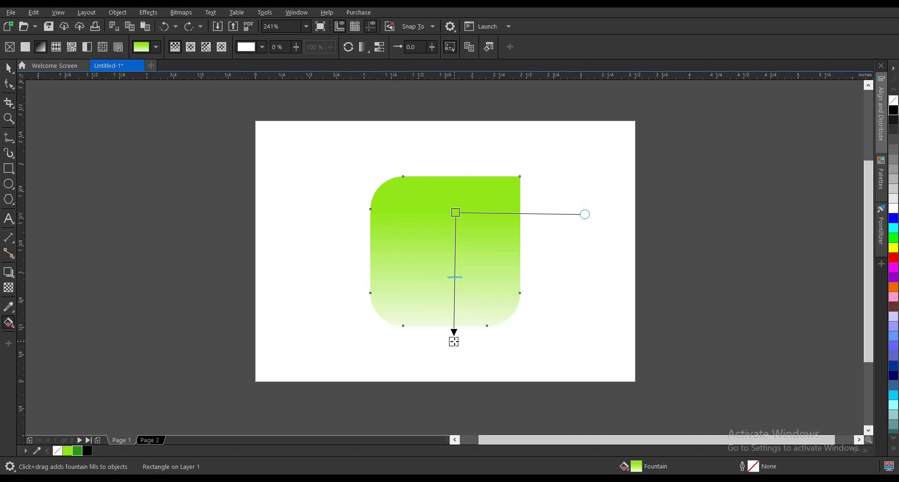
pyautogui.click(454, 342)
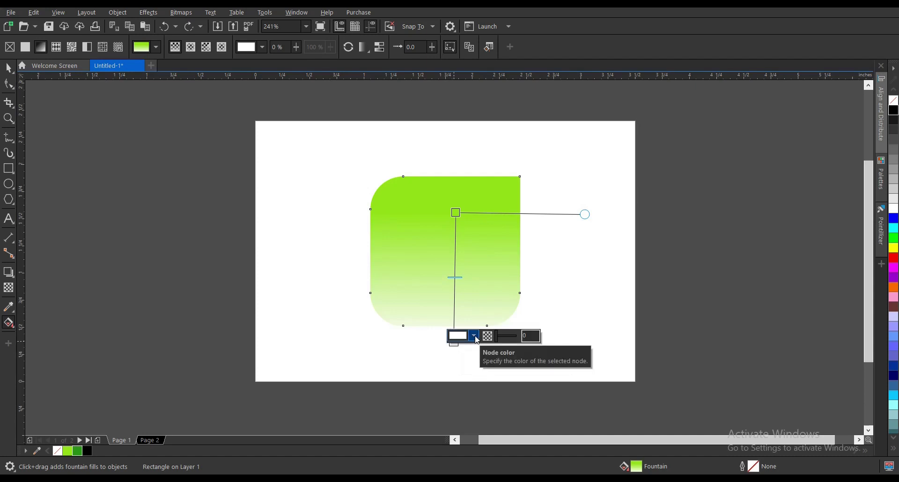
pyautogui.click(474, 336)
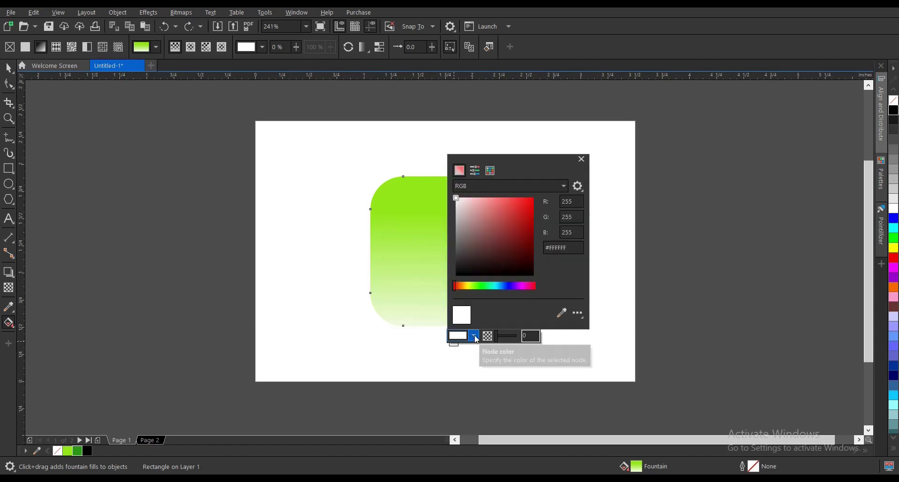
pyautogui.click(561, 316)
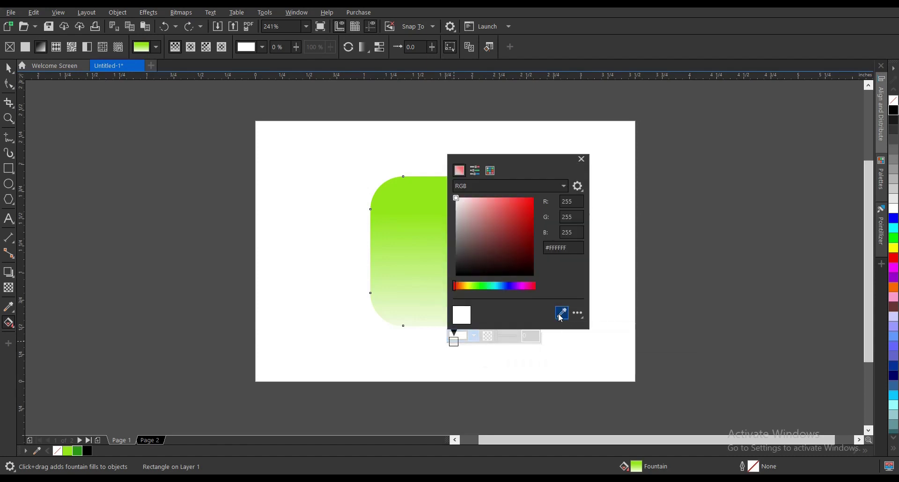
pyautogui.click(85, 451)
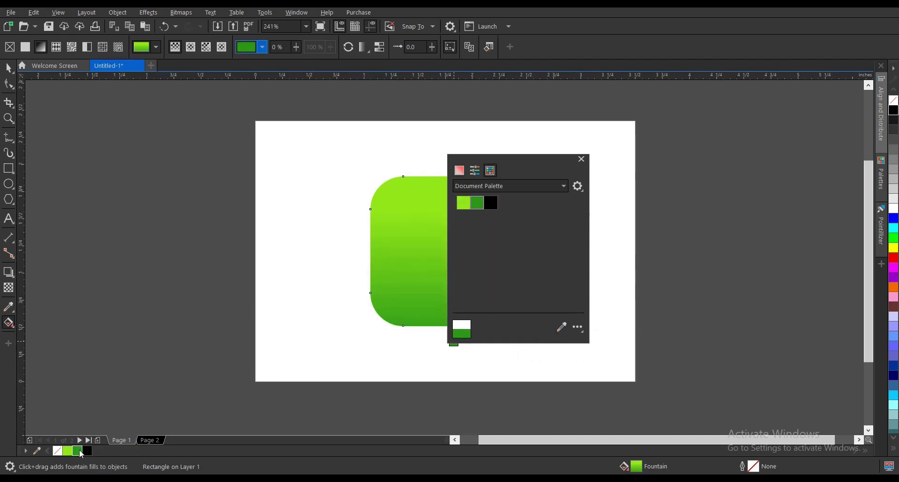
pyautogui.click(8, 68)
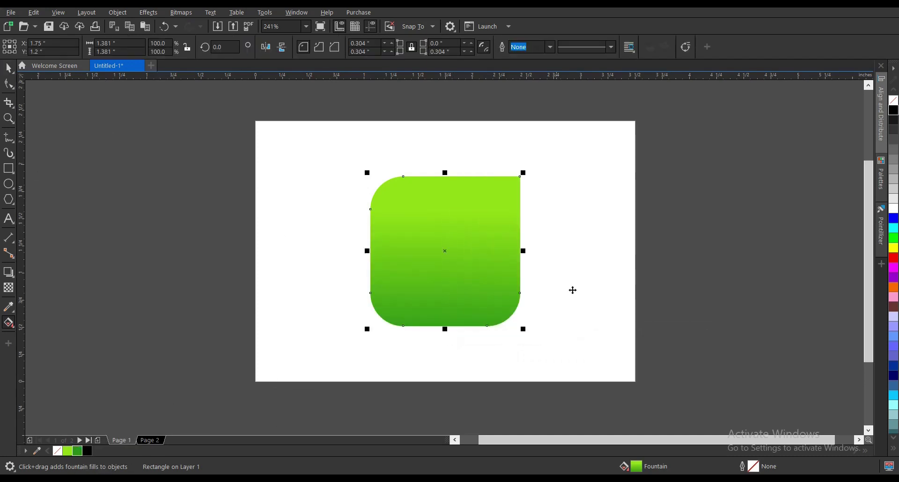
pyautogui.click(420, 231)
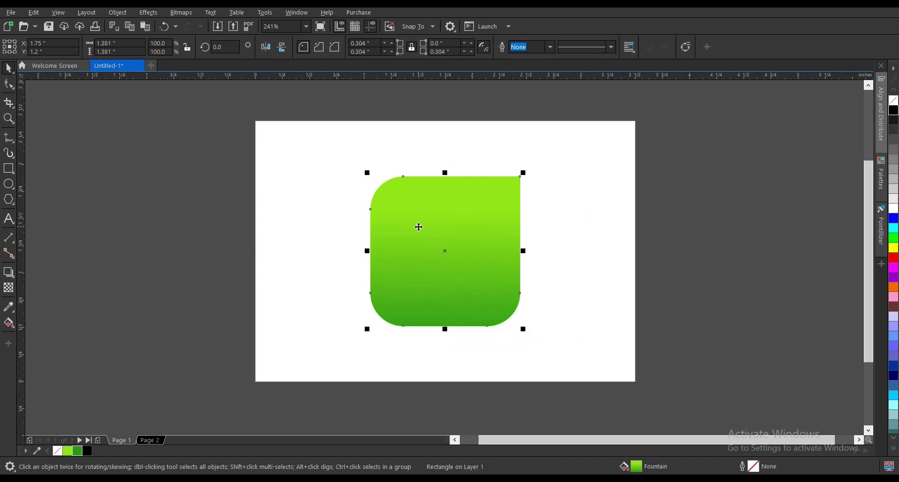
pyautogui.click(548, 241)
pyautogui.click(439, 214)
pyautogui.scroll(2, 465, 234)
pyautogui.scroll(-2, 465, 235)
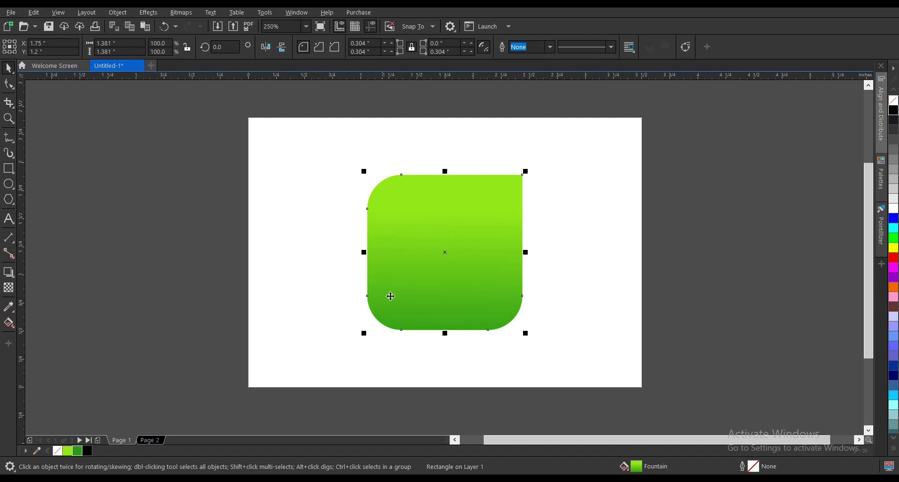
# Step: On Page 2, paste the square beside the page and right-drag it onto TEXT
pyautogui.click(149, 440)
pyautogui.hotkey('ctrl', 'v')
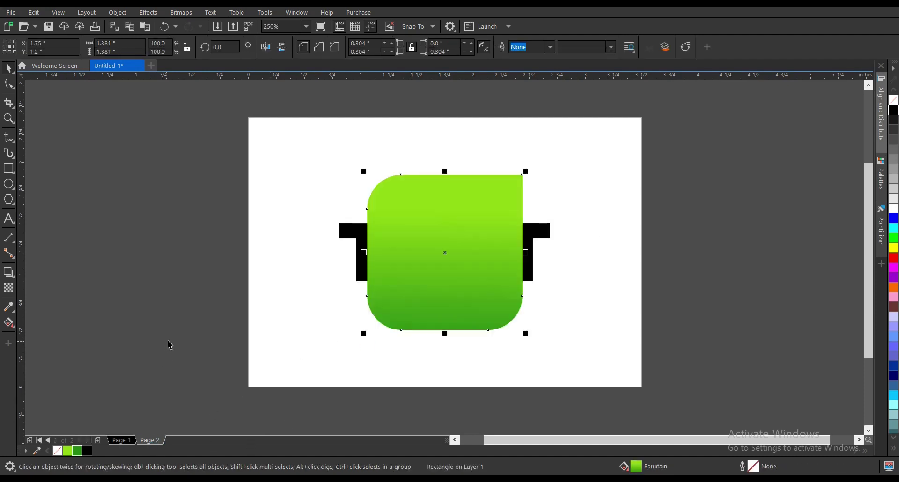
pyautogui.moveTo(442, 251); pyautogui.dragTo(205, 250)
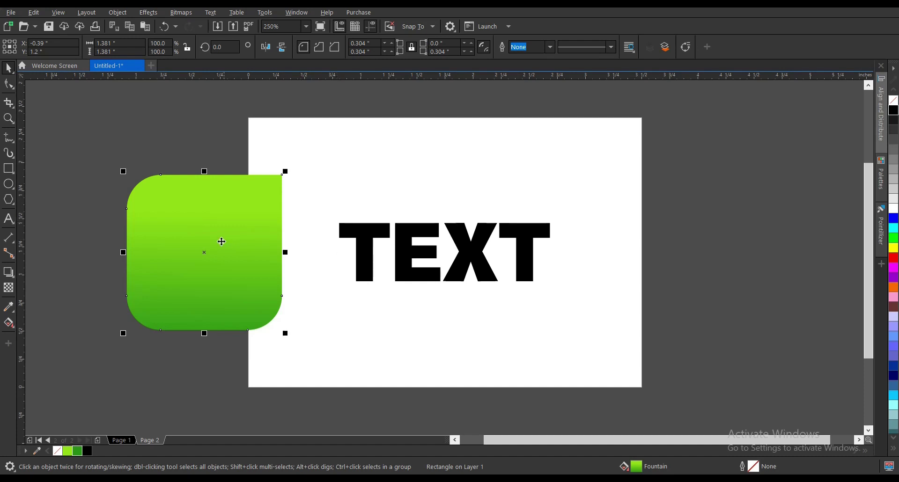
pyautogui.click(111, 190)
pyautogui.click(157, 211)
pyautogui.moveTo(146, 195); pyautogui.dragTo(360, 228)
# Step: Copy the square's properties onto TEXT, try dragging the fill on, then undo both attempts
pyautogui.click(393, 314)
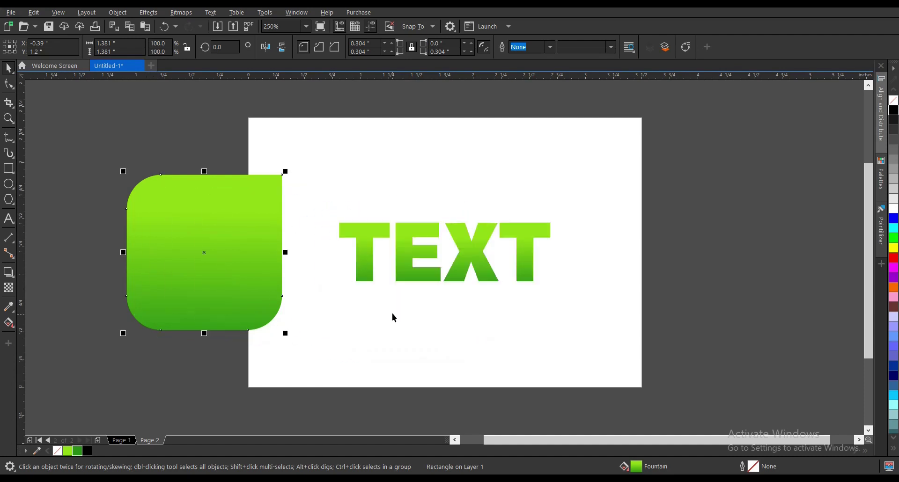
pyautogui.click(467, 261)
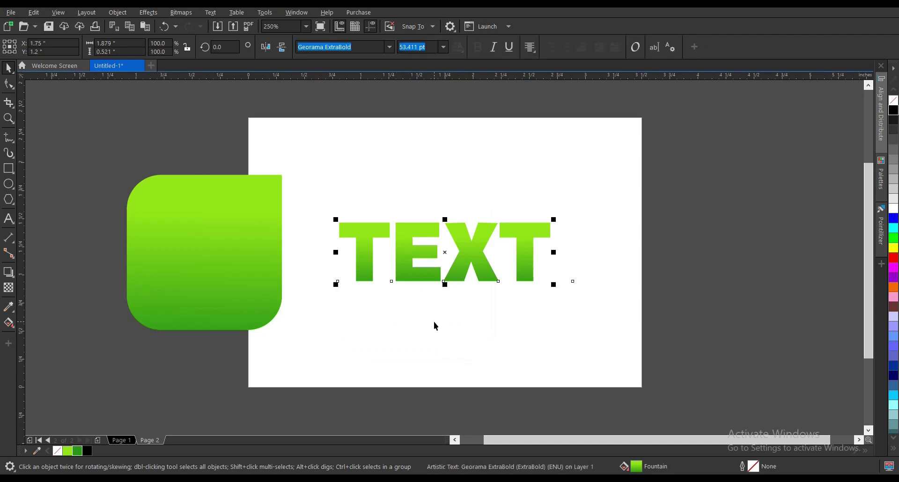
pyautogui.hotkey('ctrl', 'z')
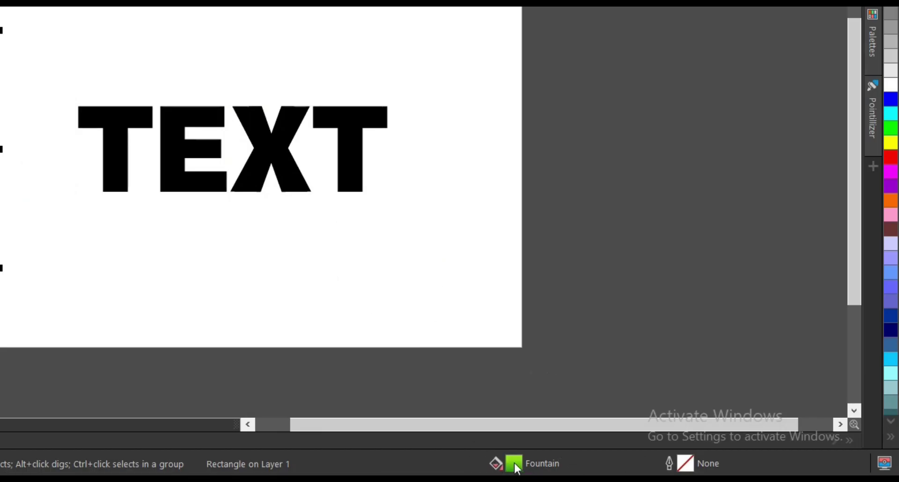
pyautogui.moveTo(516, 464); pyautogui.dragTo(293, 185)
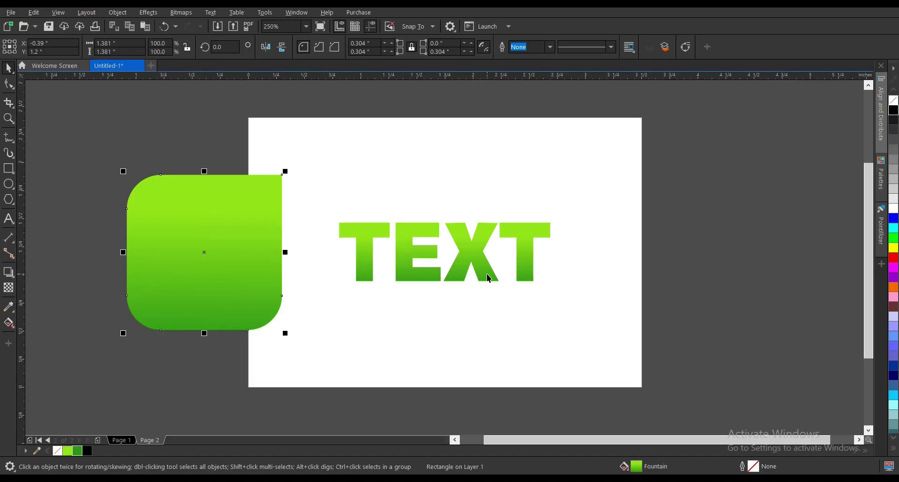
pyautogui.click(675, 334)
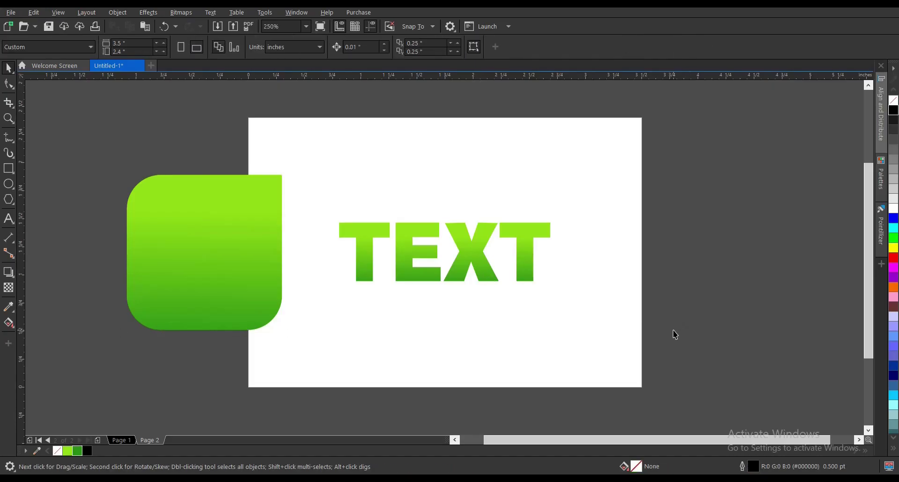
pyautogui.hotkey('ctrl', 'z')
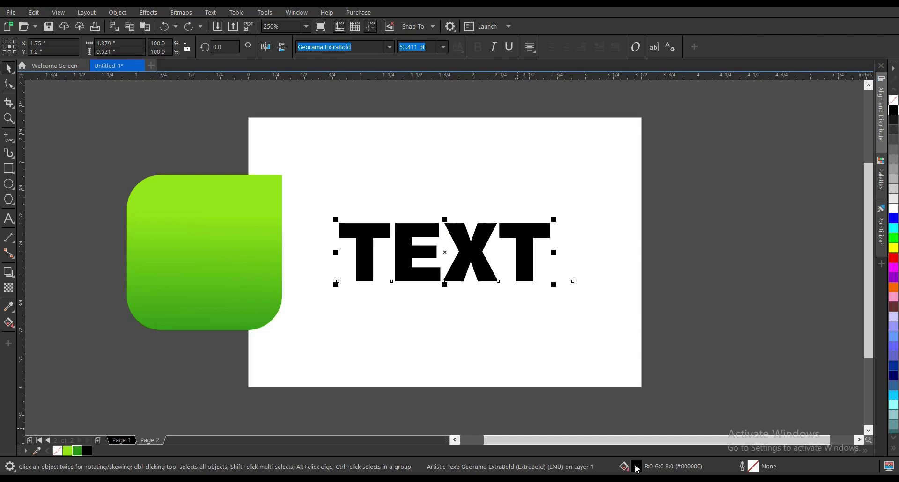
# Step: Drag the square's fountain fill swatch onto TEXT to give it the lime-to-dark-green gradient
pyautogui.click(646, 423)
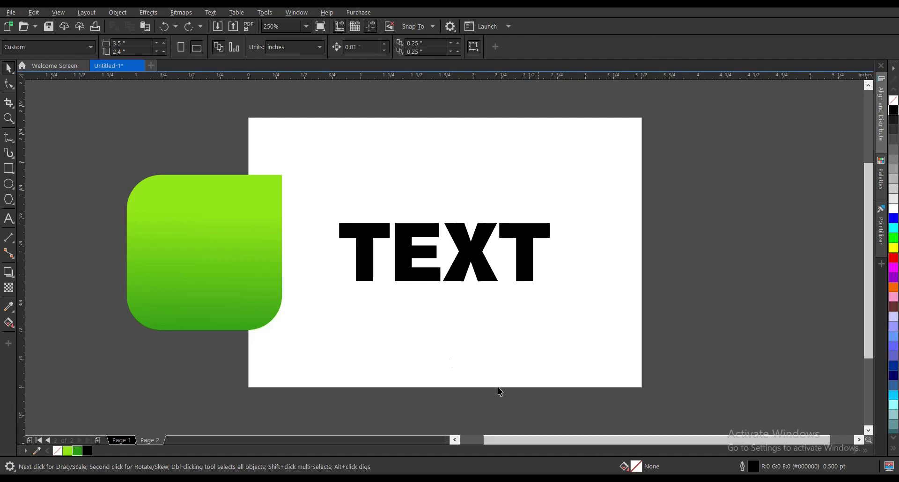
pyautogui.click(215, 251)
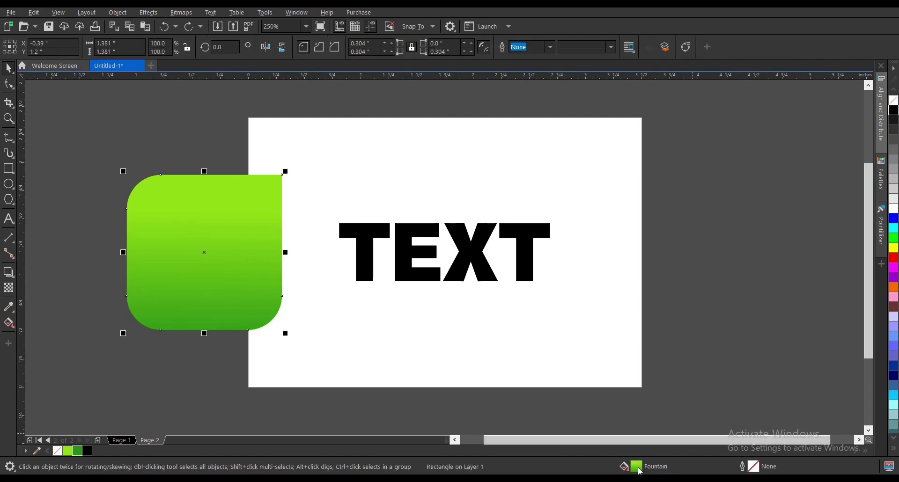
pyautogui.moveTo(641, 470); pyautogui.dragTo(474, 250)
pyautogui.click(472, 250)
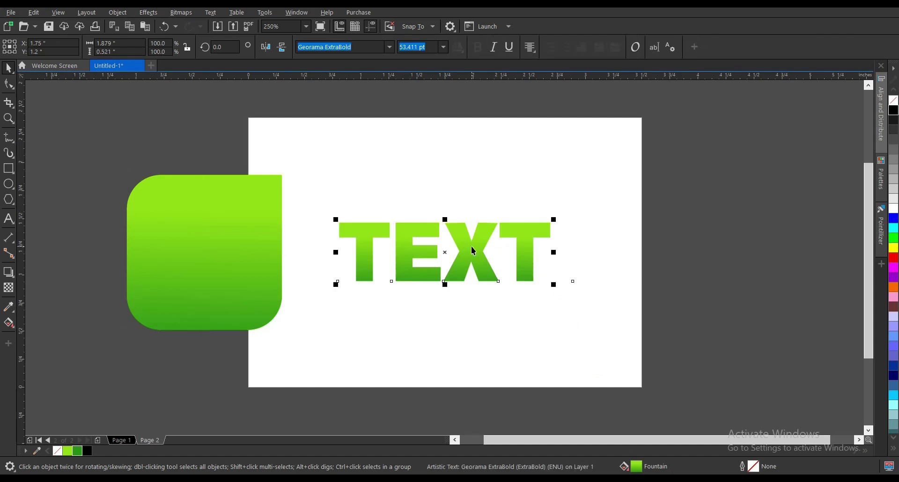
pyautogui.click(246, 239)
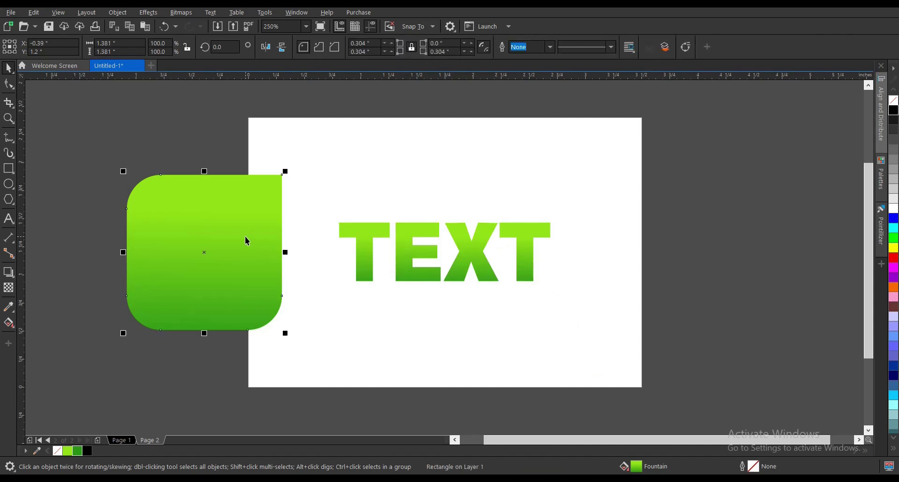
pyautogui.scroll(-2, 396, 330)
pyautogui.scroll(2, 394, 330)
# Step: Move the square further left off the page and switch its fill to an elliptical gradient
pyautogui.moveTo(296, 284); pyautogui.dragTo(225, 282)
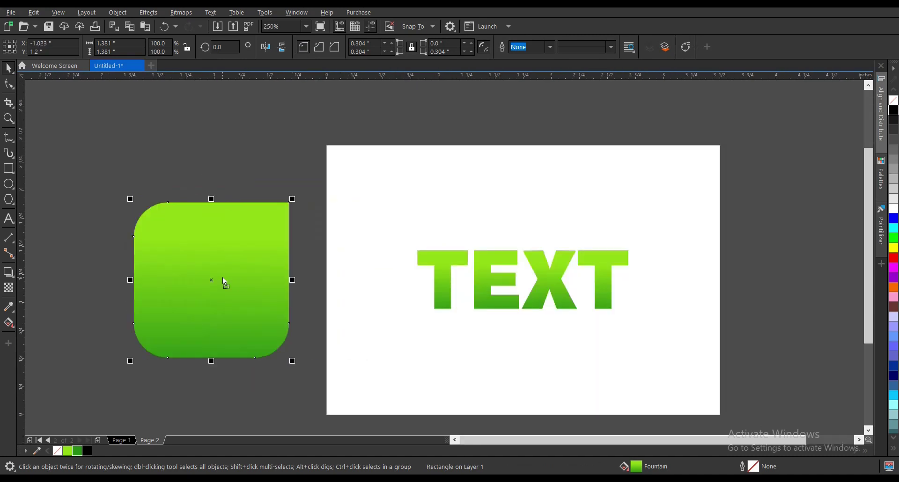
pyautogui.click(8, 322)
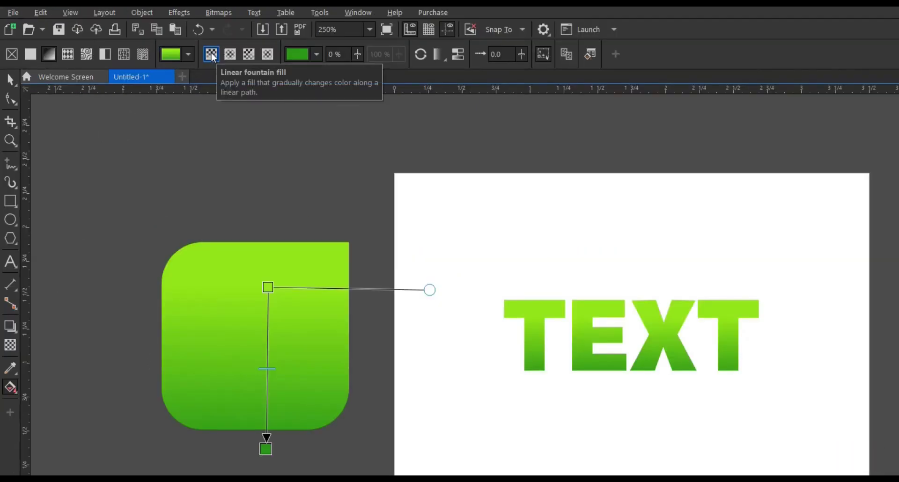
pyautogui.click(210, 52)
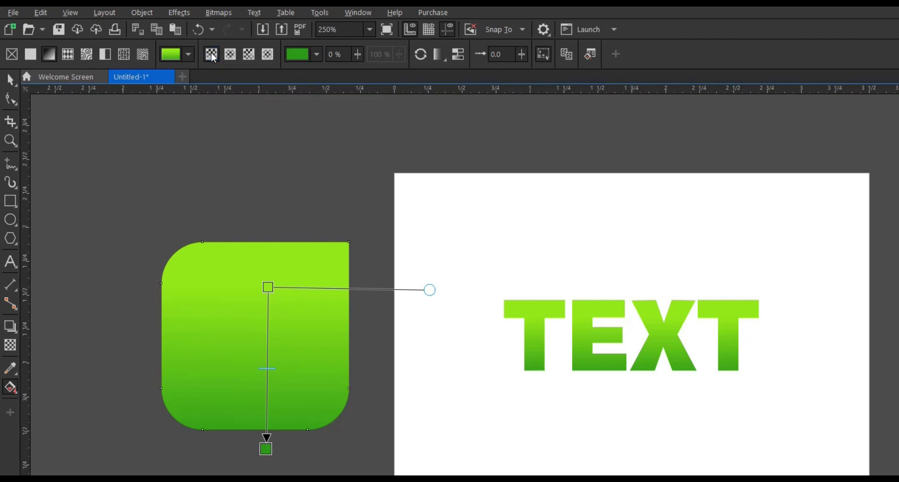
pyautogui.click(227, 57)
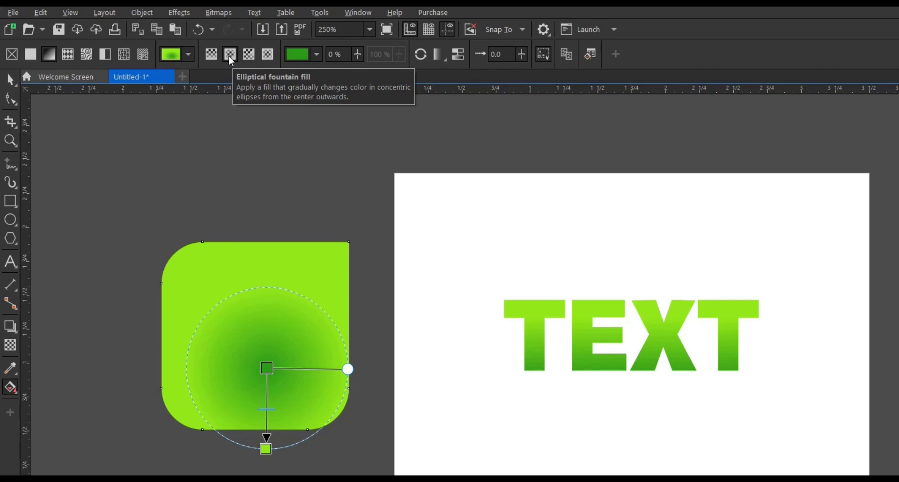
# Step: Try a conical and then a square fountain fill on the square, adjusting each one
pyautogui.click(250, 56)
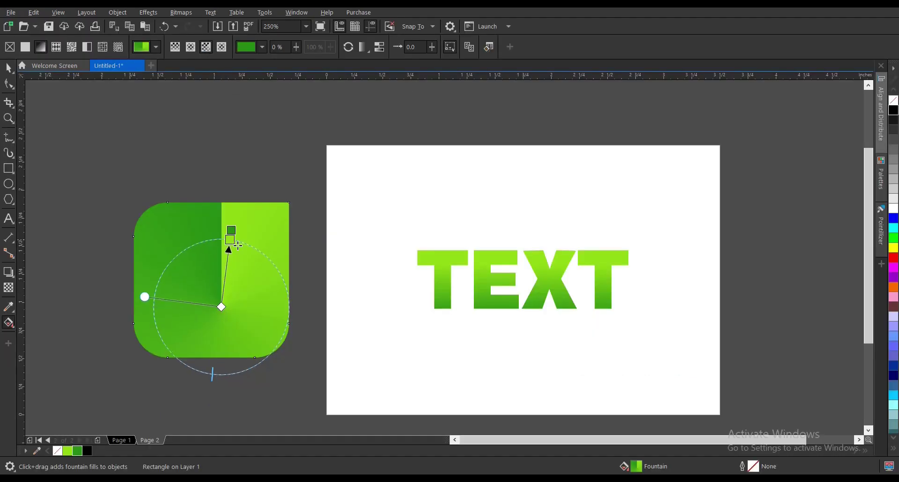
pyautogui.moveTo(240, 248); pyautogui.dragTo(273, 272)
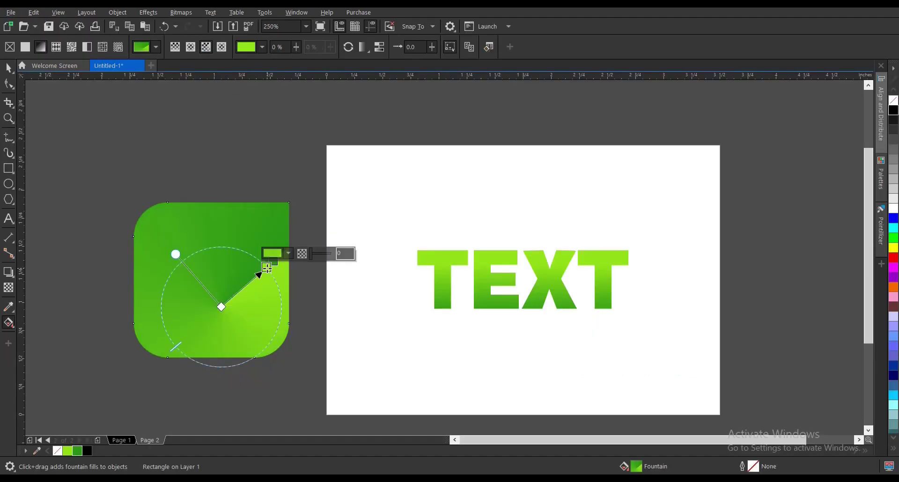
pyautogui.click(223, 50)
pyautogui.moveTo(221, 308); pyautogui.dragTo(204, 252)
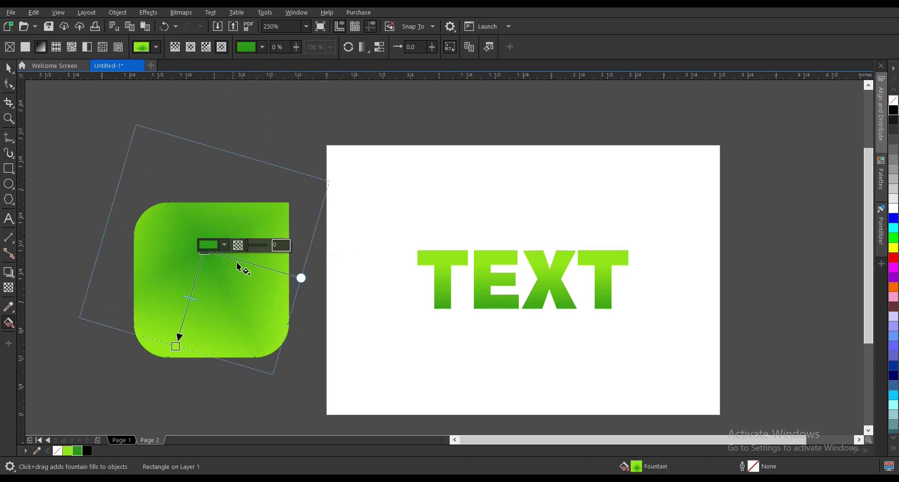
# Step: Return to a linear gradient angled from dark green lower-left to lime upper-right
pyautogui.click(176, 47)
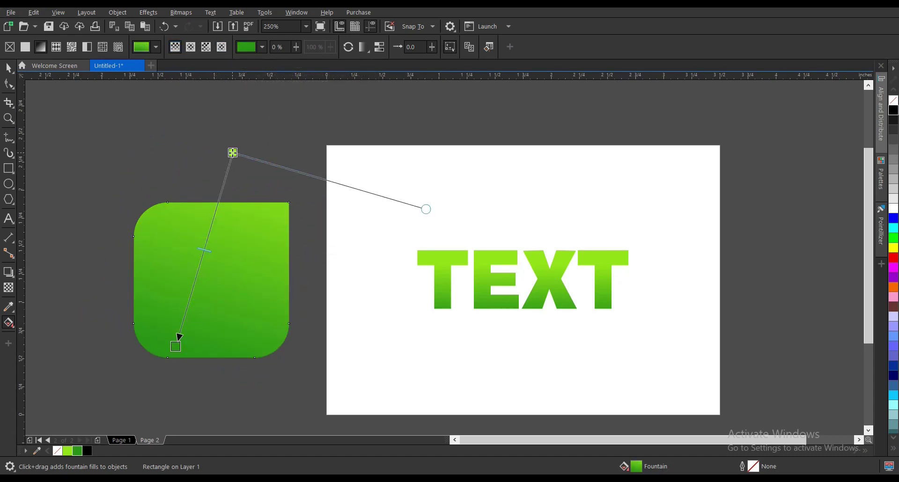
pyautogui.moveTo(233, 152); pyautogui.dragTo(228, 228)
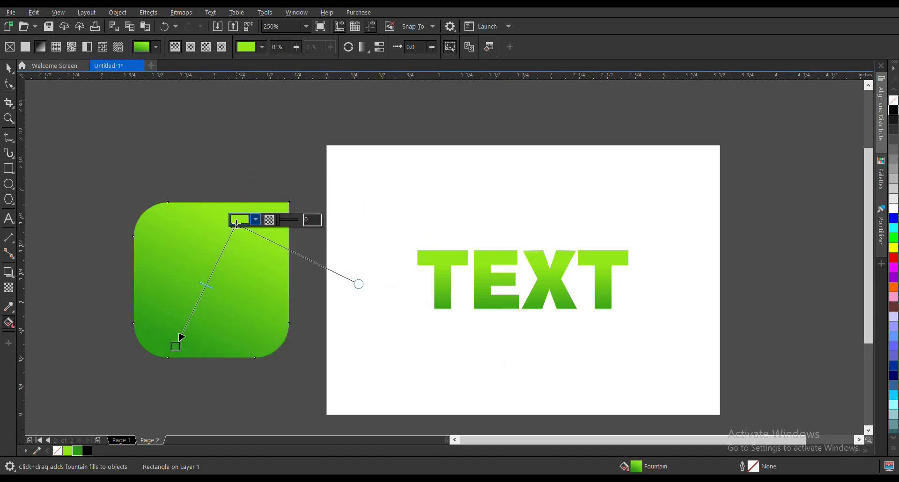
pyautogui.moveTo(183, 335); pyautogui.dragTo(200, 321)
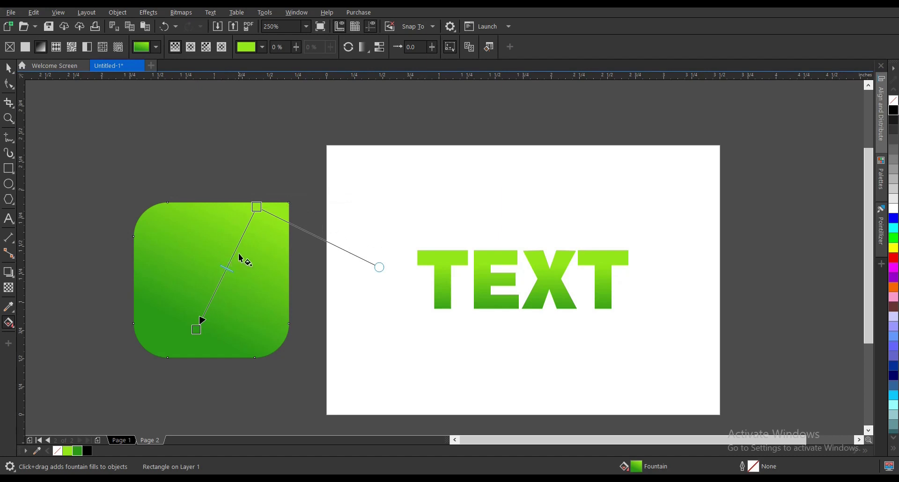
# Step: Make the gradient vertical and add a black colour stop at 58 % using the eyedropper
pyautogui.moveTo(257, 207); pyautogui.dragTo(203, 217)
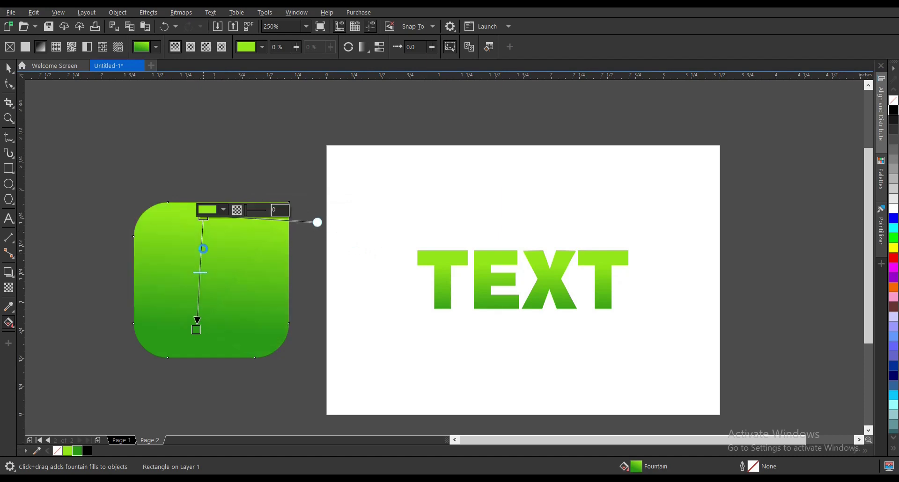
pyautogui.click(200, 283)
pyautogui.click(200, 282)
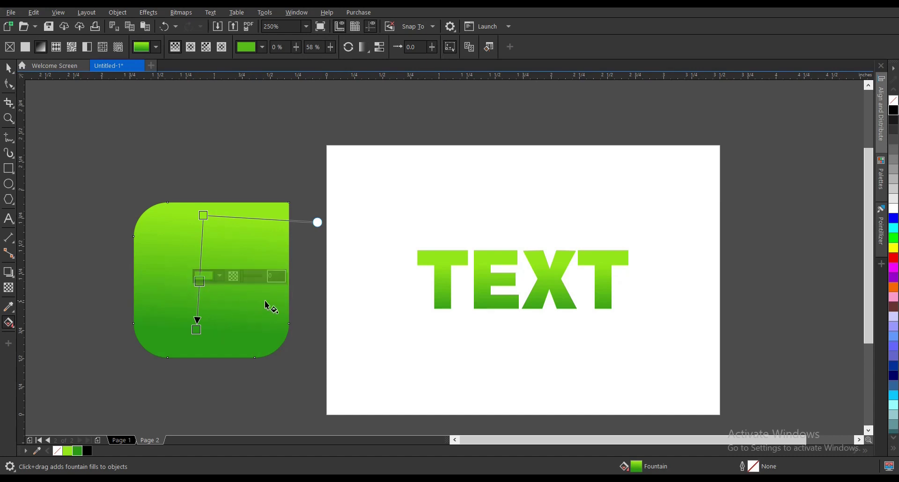
pyautogui.scroll(1, 163, 282)
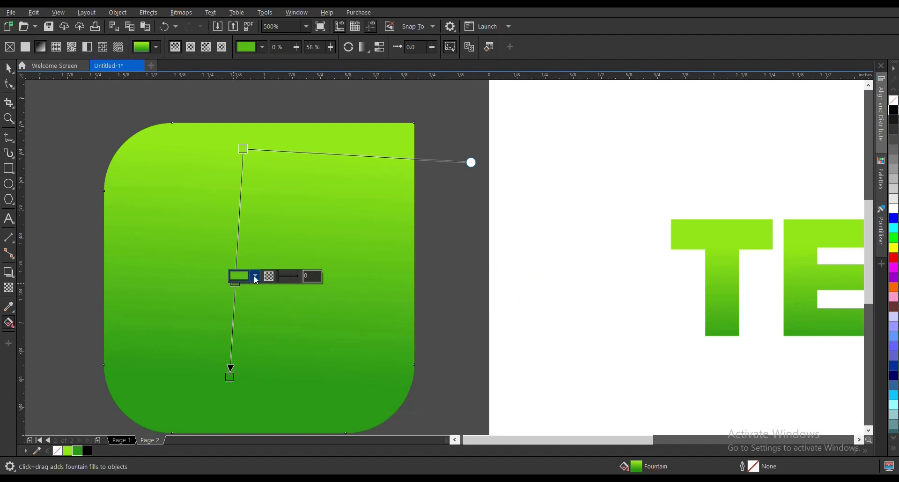
pyautogui.click(256, 277)
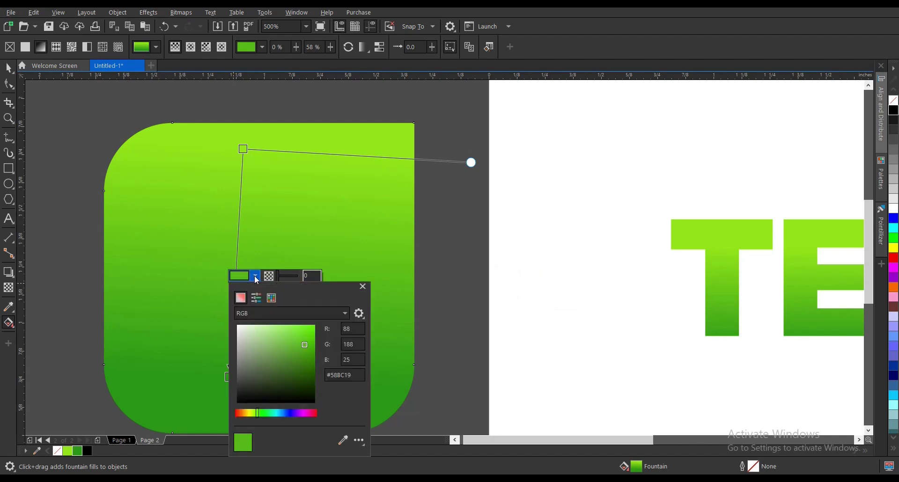
pyautogui.click(344, 440)
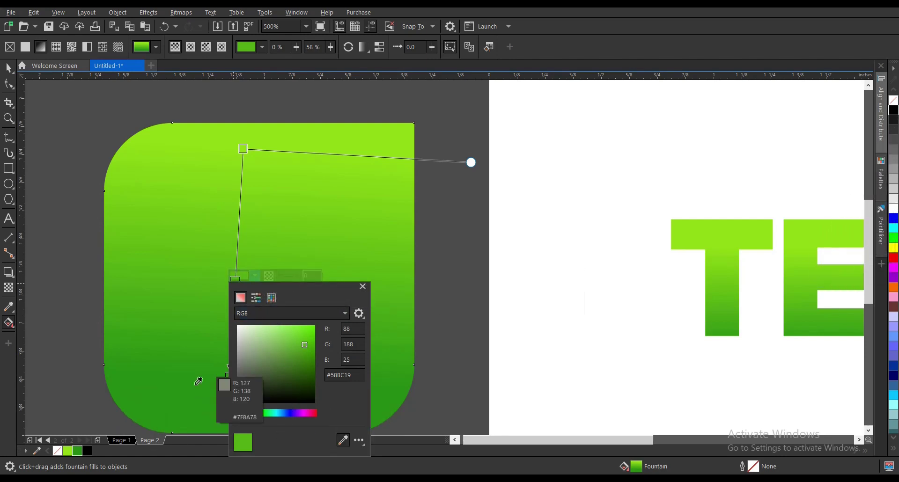
pyautogui.click(96, 454)
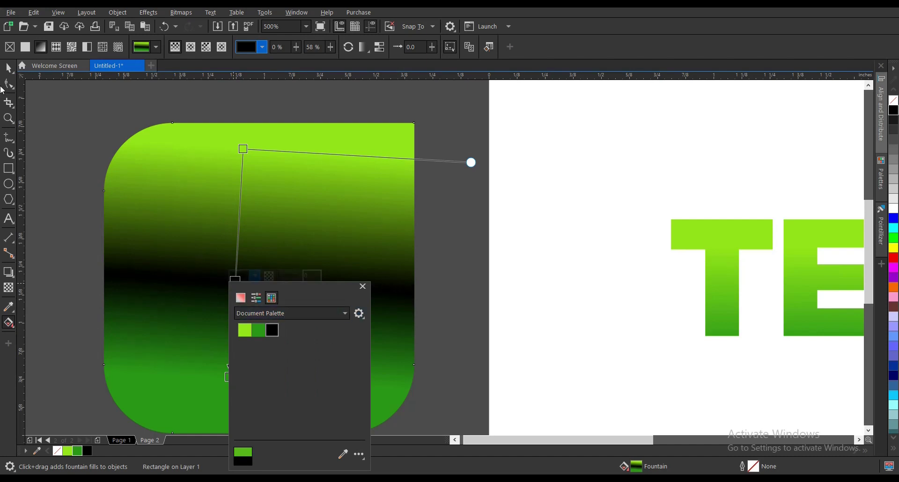
pyautogui.click(9, 68)
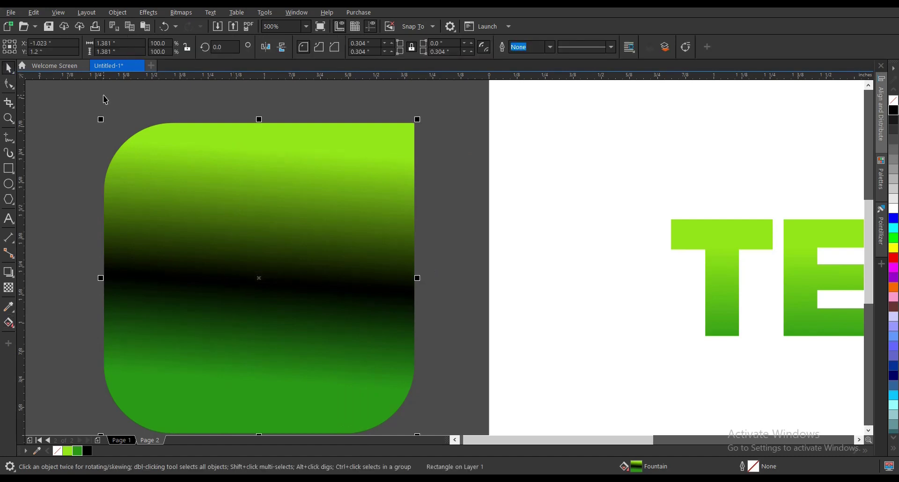
# Step: Undo the black band and delete the middle stop, leaving a plain lime-to-dark-green fade
pyautogui.hotkey('ctrl', 'z')
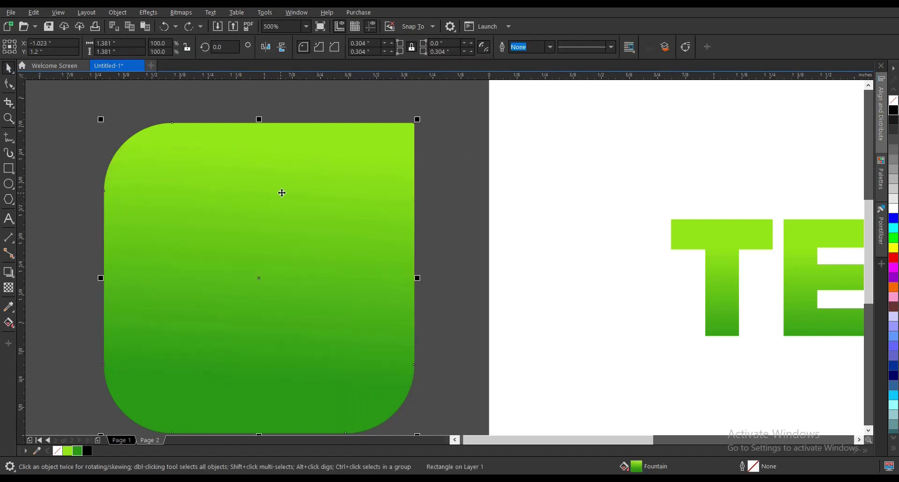
pyautogui.press('g')
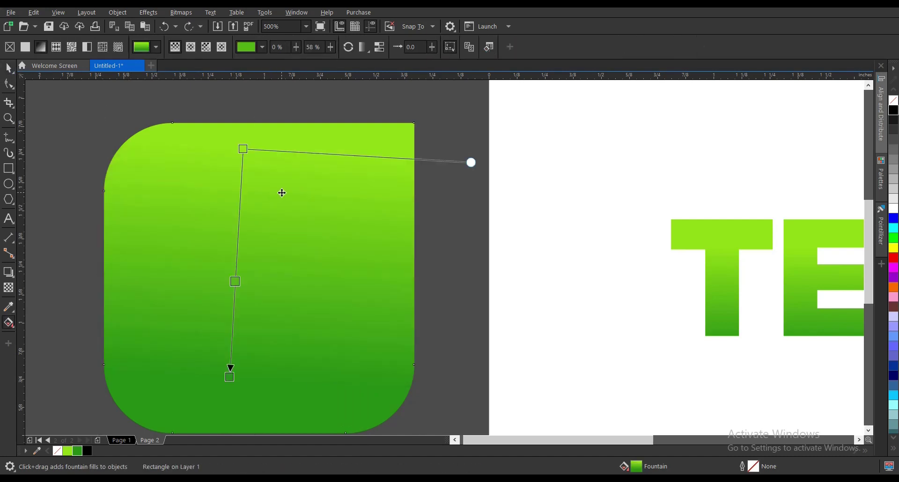
pyautogui.click(234, 281)
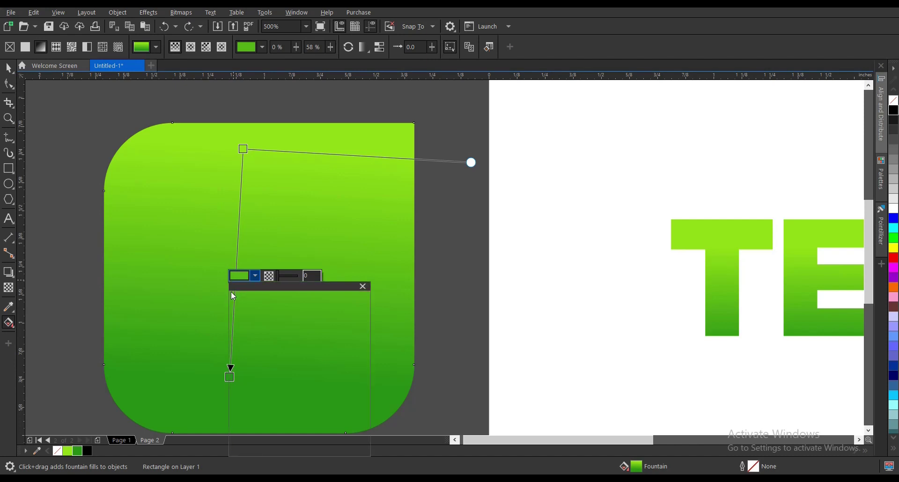
pyautogui.click(239, 277)
pyautogui.click(245, 256)
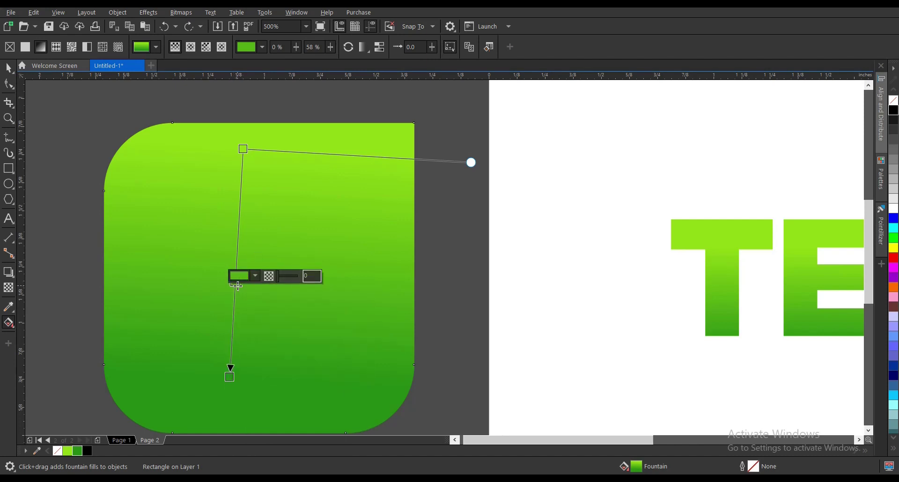
pyautogui.doubleClick(238, 285)
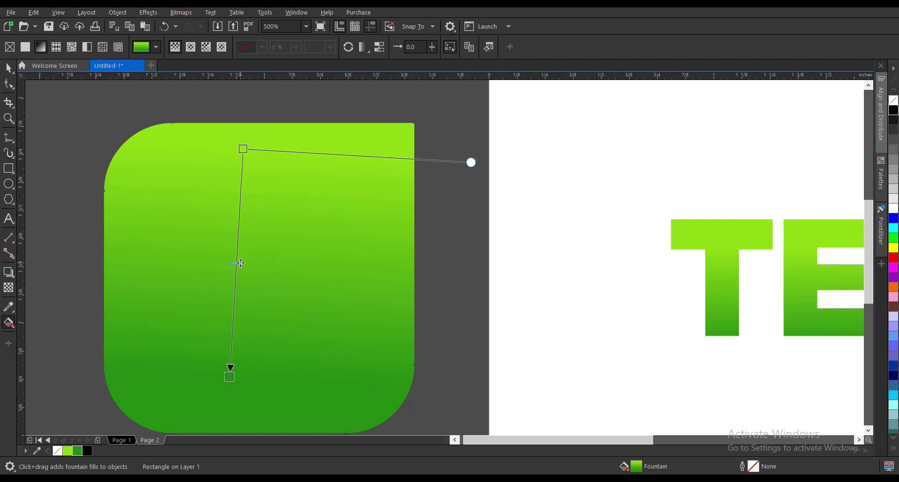
# Step: Drag the gradient's angle handle and end node so the fill runs straight top to bottom
pyautogui.click(10, 69)
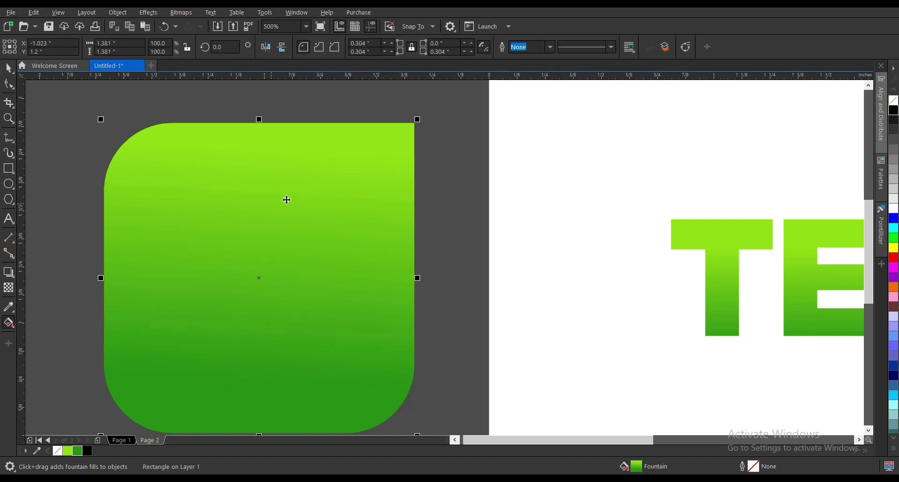
pyautogui.scroll(-1, 292, 204)
pyautogui.scroll(1, 290, 218)
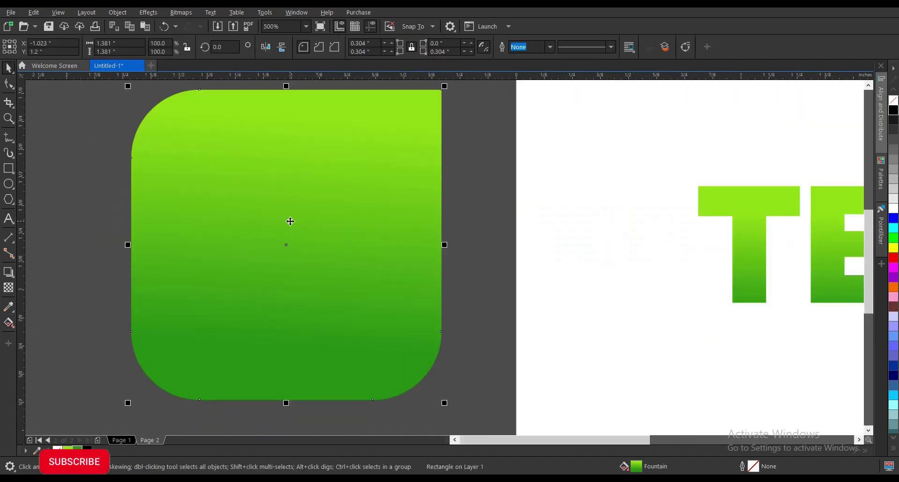
pyautogui.press('g')
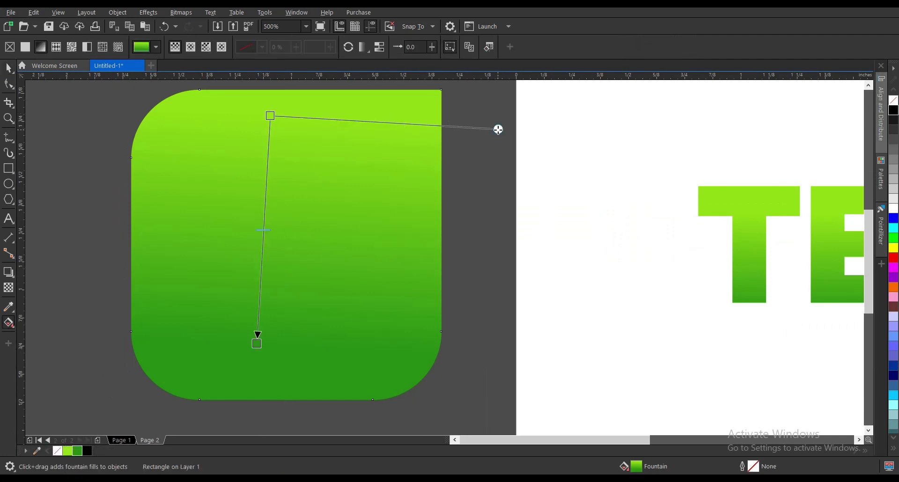
pyautogui.moveTo(498, 129)
pyautogui.mouseDown()
pyautogui.moveTo(494, 110)
pyautogui.moveTo(457, 176)
pyautogui.moveTo(499, 124)
pyautogui.moveTo(422, 225)
pyautogui.moveTo(512, 169)
pyautogui.moveTo(508, 120)
pyautogui.mouseUp()
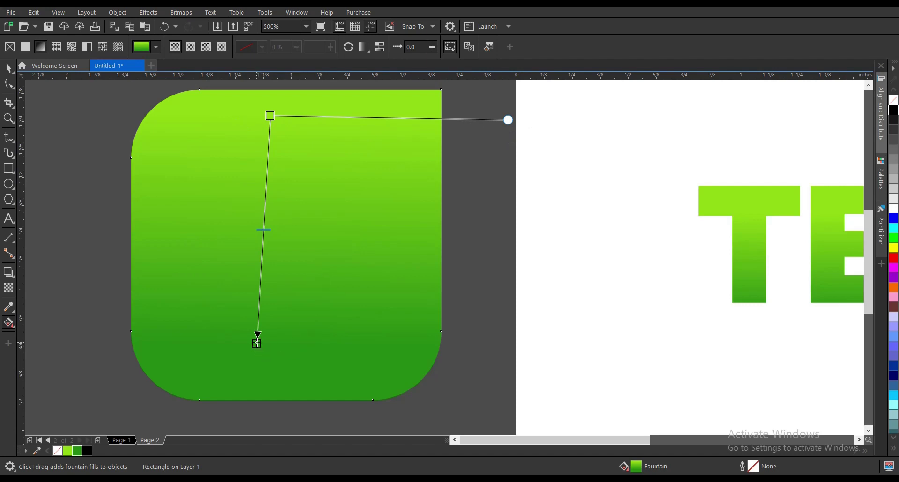
pyautogui.moveTo(257, 344); pyautogui.dragTo(268, 346)
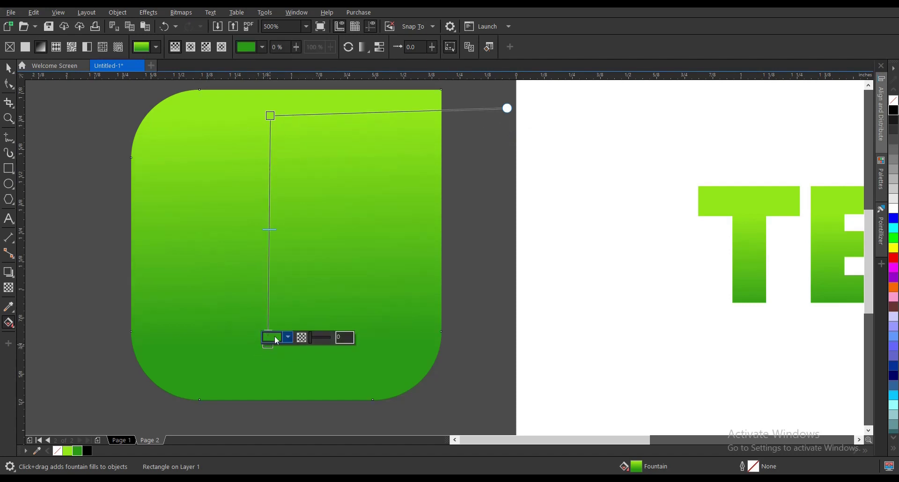
# Step: Leave fill editing and compare the square's gradient with the matching fill on TEXT
pyautogui.click(11, 70)
pyautogui.scroll(-2, 274, 258)
pyautogui.click(418, 229)
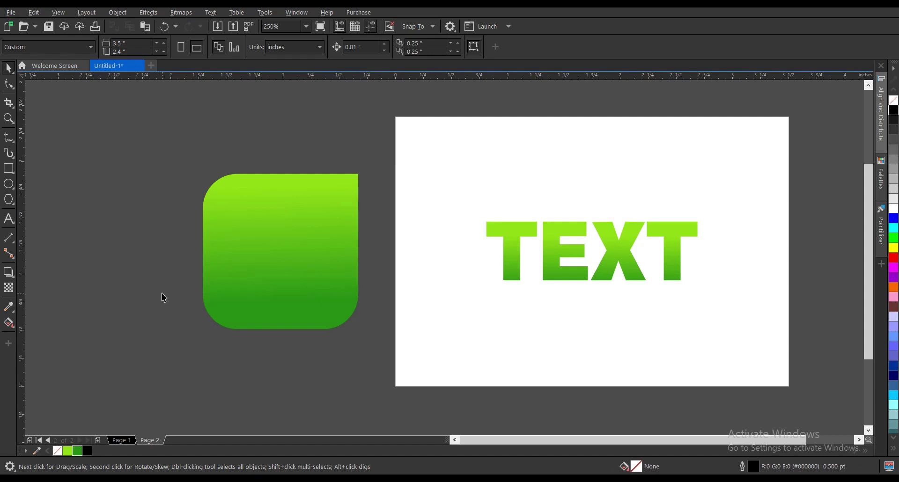
pyautogui.click(274, 249)
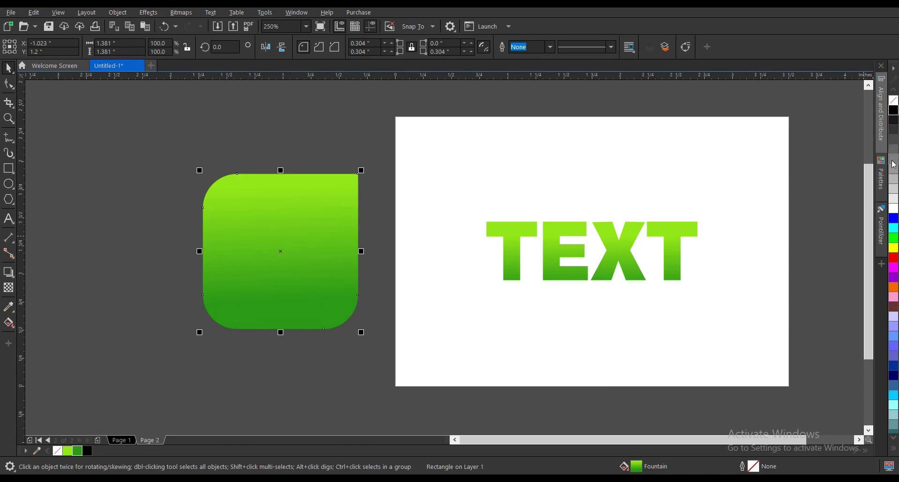
pyautogui.click(776, 227)
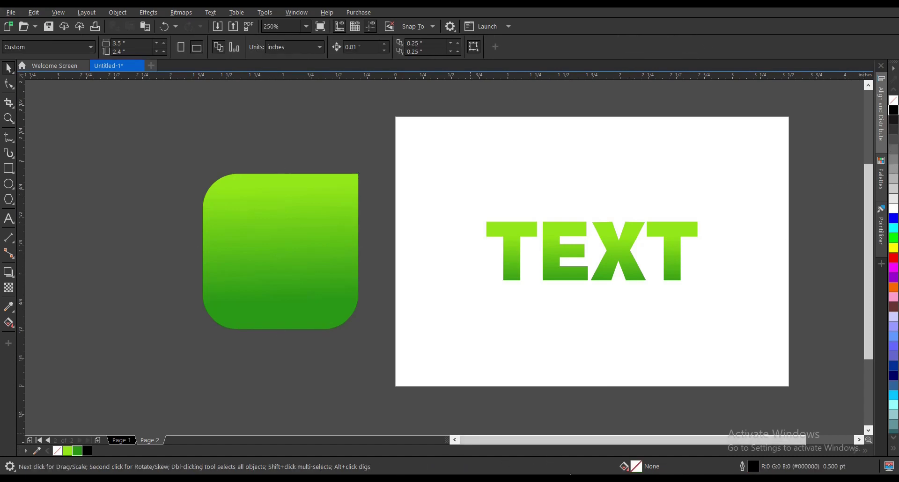
# Step: Copy the hex code #16BFFD from the Notepad list, then reselect the green rounded square in CorelDRAW
pyautogui.hotkey('alt', 'Tab')
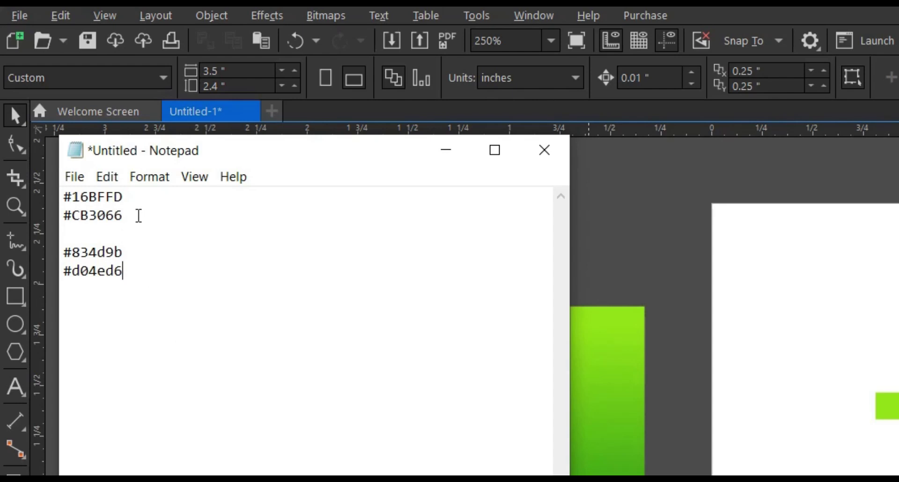
pyautogui.moveTo(139, 216); pyautogui.dragTo(68, 189)
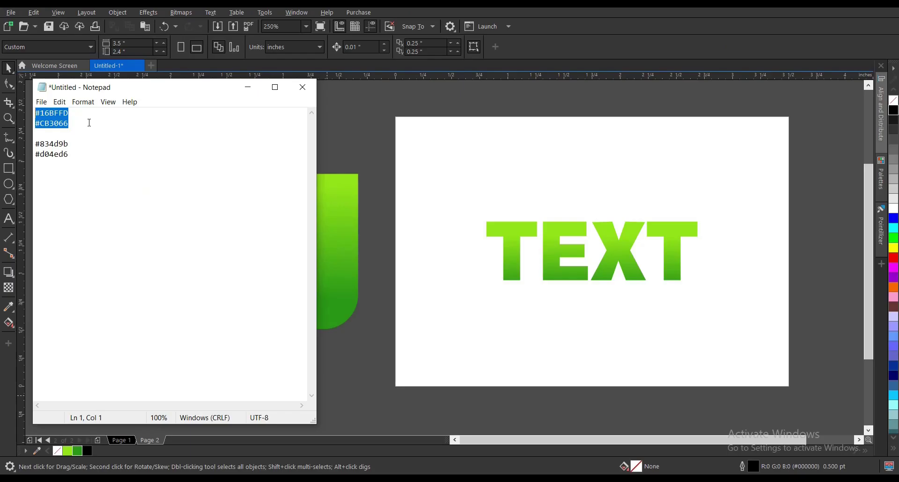
pyautogui.click(162, 210)
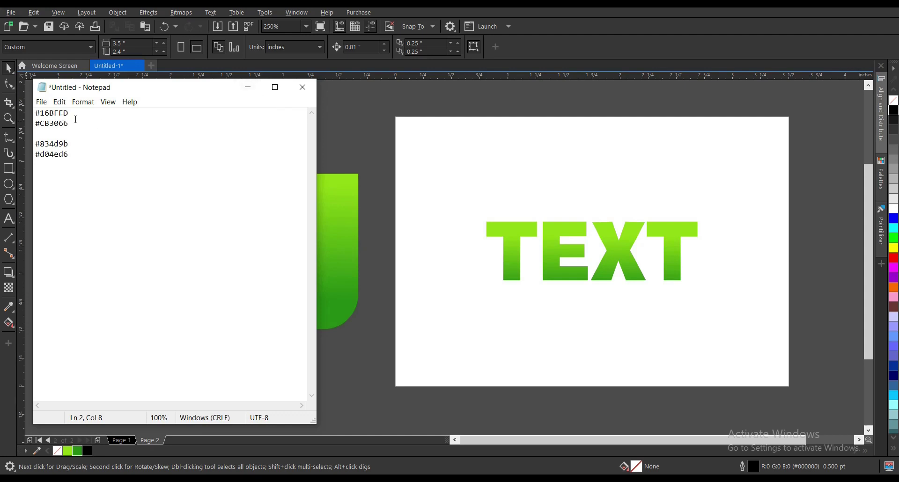
pyautogui.moveTo(75, 115); pyautogui.dragTo(34, 112)
pyautogui.rightClick(51, 112)
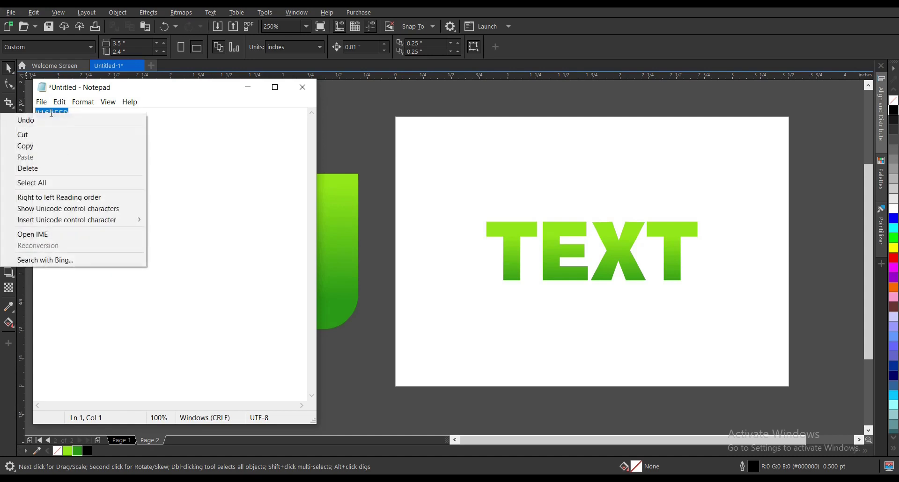
pyautogui.click(29, 145)
pyautogui.click(375, 287)
pyautogui.click(329, 247)
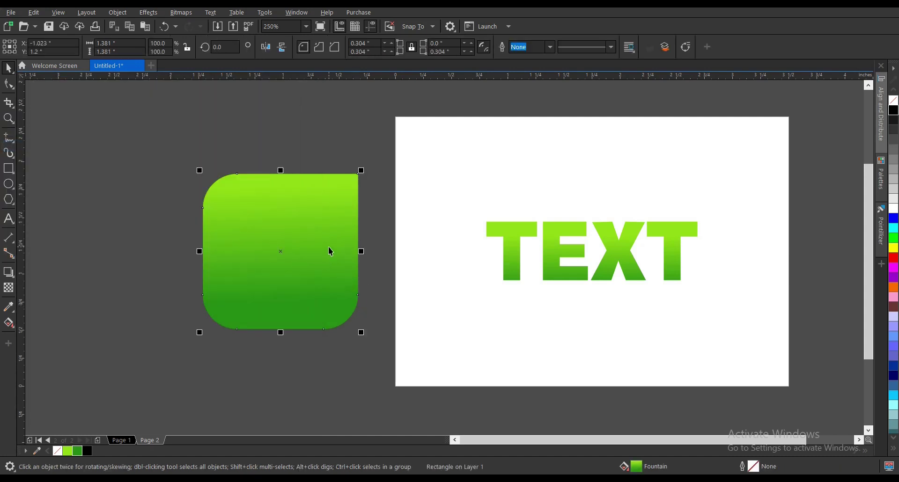
# Step: Fill the rounded square light green and lay a diagonal fountain gradient across it
pyautogui.click(69, 452)
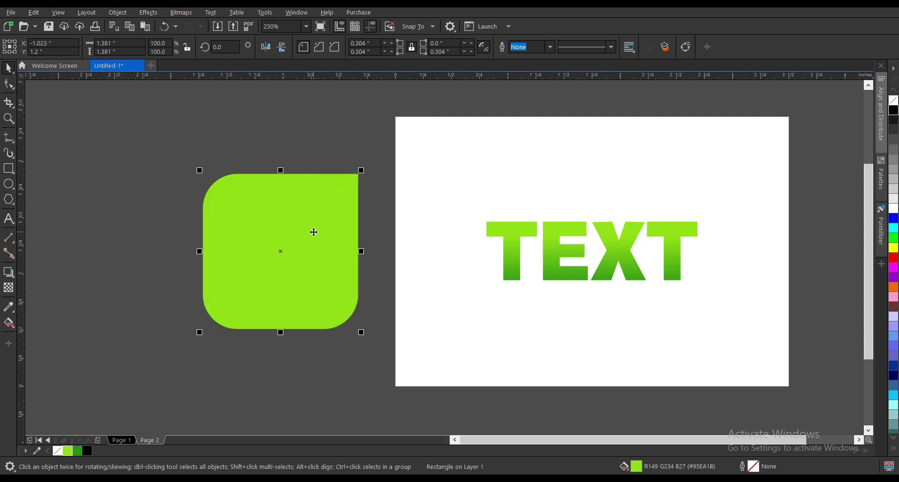
pyautogui.click(8, 322)
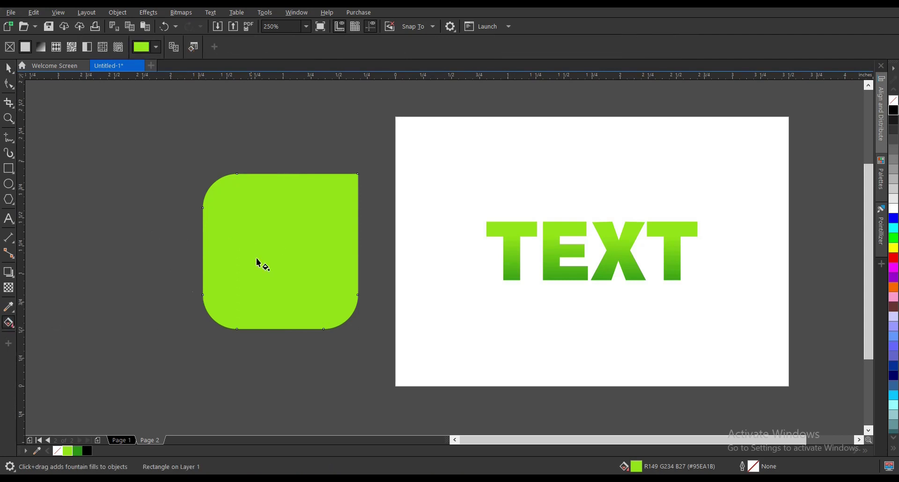
pyautogui.moveTo(219, 220); pyautogui.dragTo(299, 287)
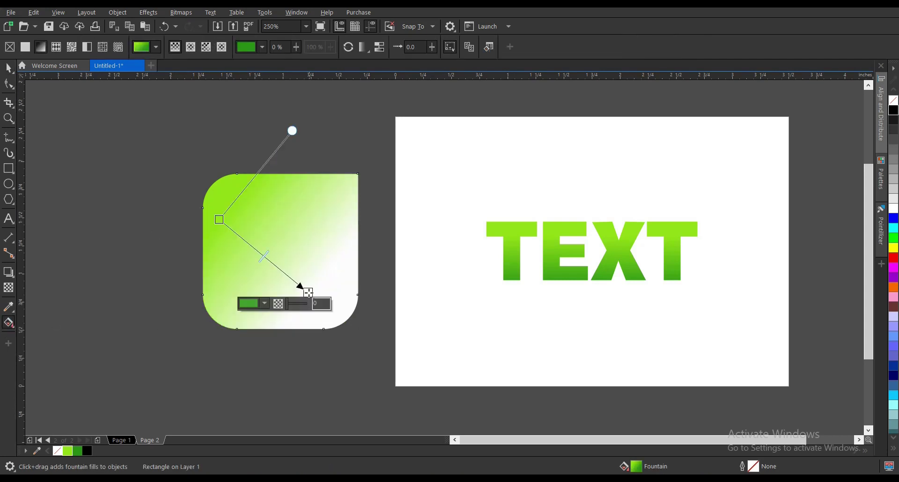
# Step: Paste #16BFFD into the gradient end node's hex field so the square fades from green to blue
pyautogui.click(265, 305)
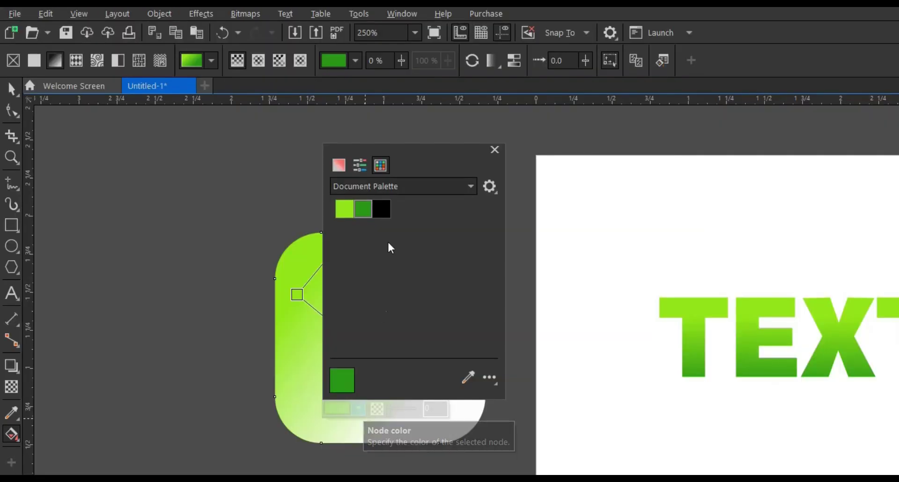
pyautogui.click(359, 166)
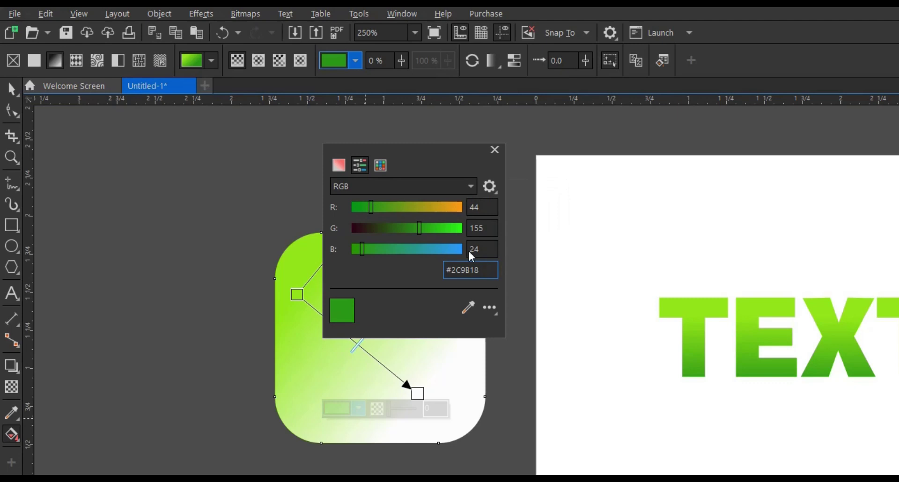
pyautogui.click(380, 166)
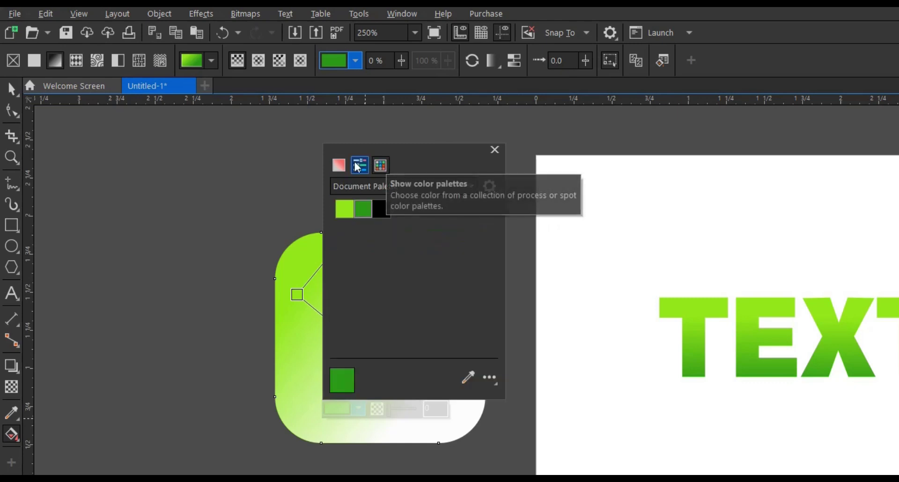
pyautogui.click(338, 165)
pyautogui.click(489, 271)
pyautogui.moveTo(493, 270); pyautogui.dragTo(443, 259)
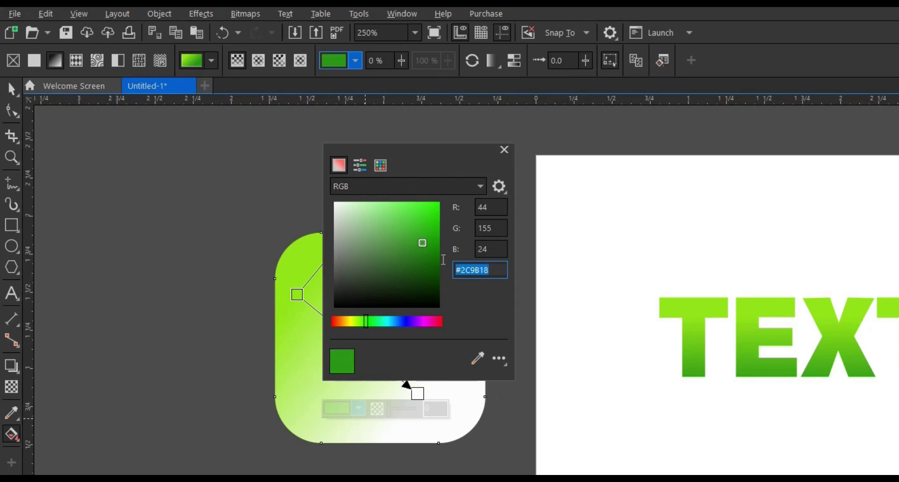
pyautogui.hotkey('ctrl', 'v')
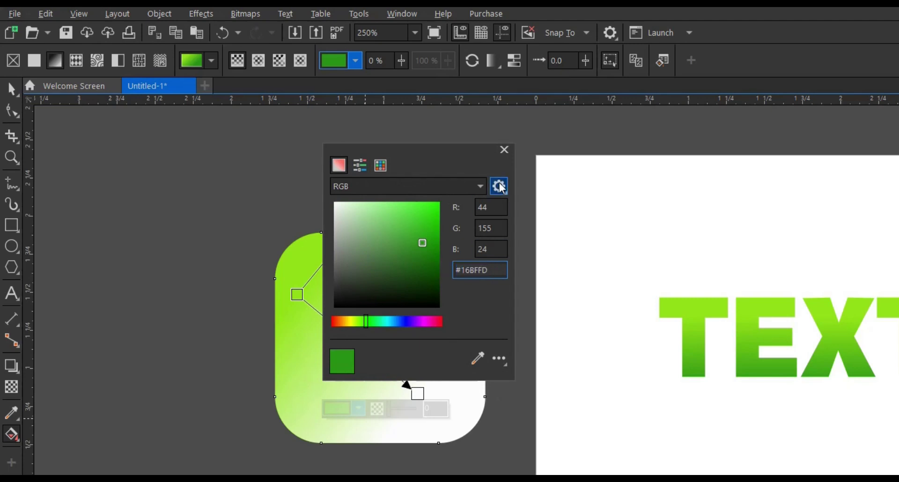
pyautogui.press('Return')
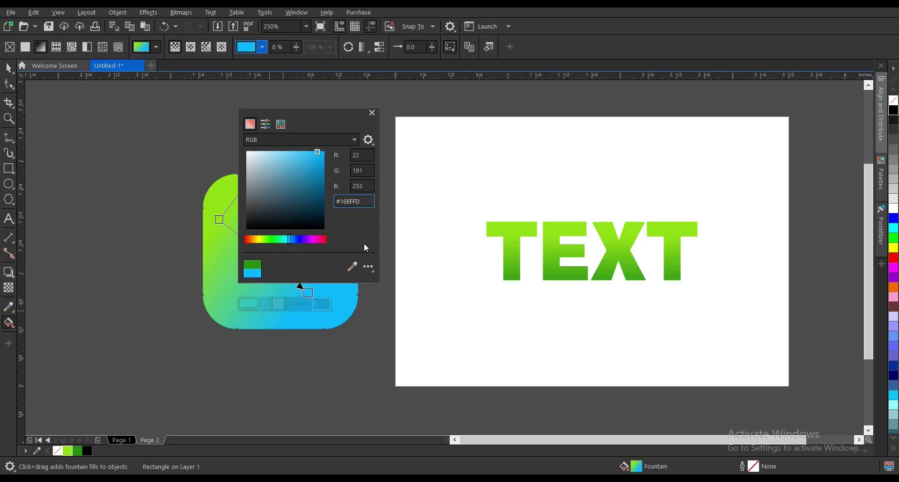
# Step: Select the gradient's start node and show its colour as RGB and hex values
pyautogui.click(157, 181)
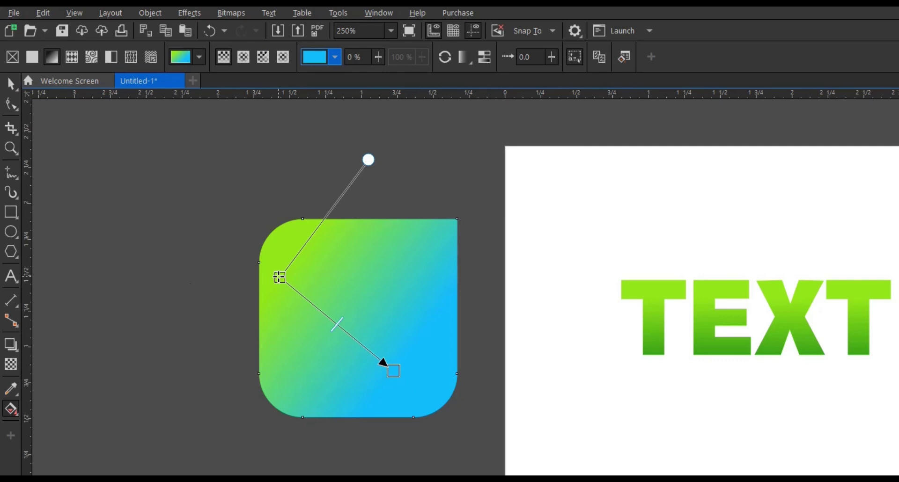
pyautogui.click(221, 220)
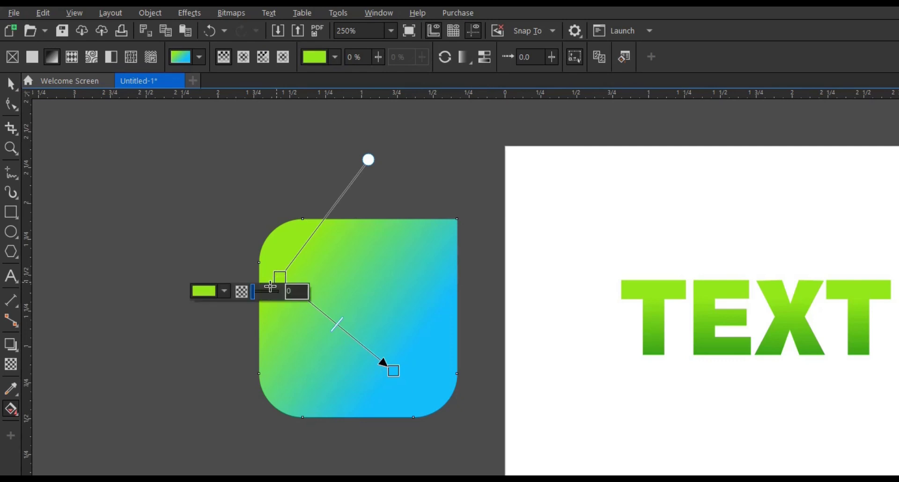
pyautogui.click(225, 292)
pyautogui.click(225, 320)
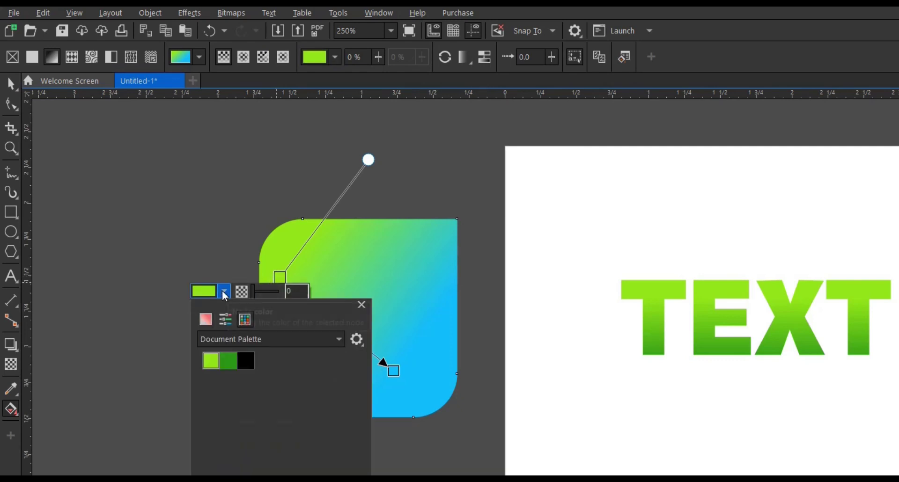
pyautogui.click(226, 320)
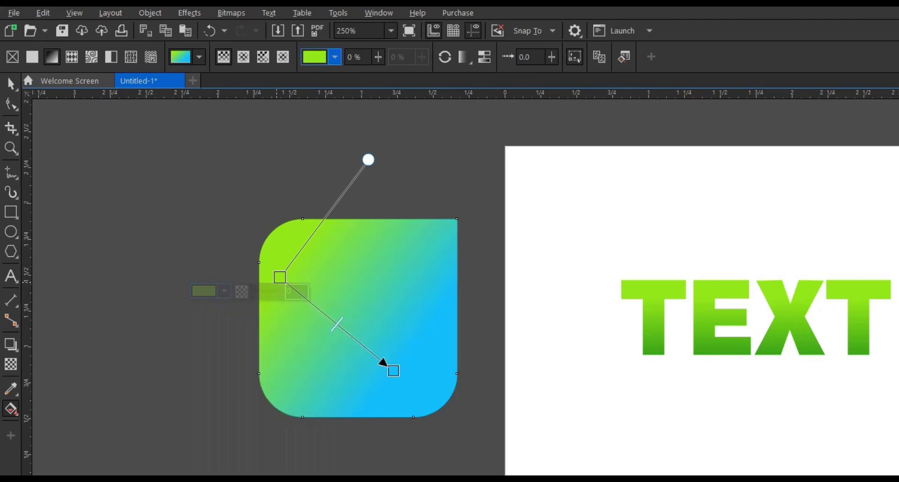
# Step: Copy the pink hex code #CB3066 from the Notepad list
pyautogui.hotkey('alt', 'Tab')
pyautogui.moveTo(88, 155); pyautogui.dragTo(45, 155)
pyautogui.rightClick(61, 163)
pyautogui.click(60, 204)
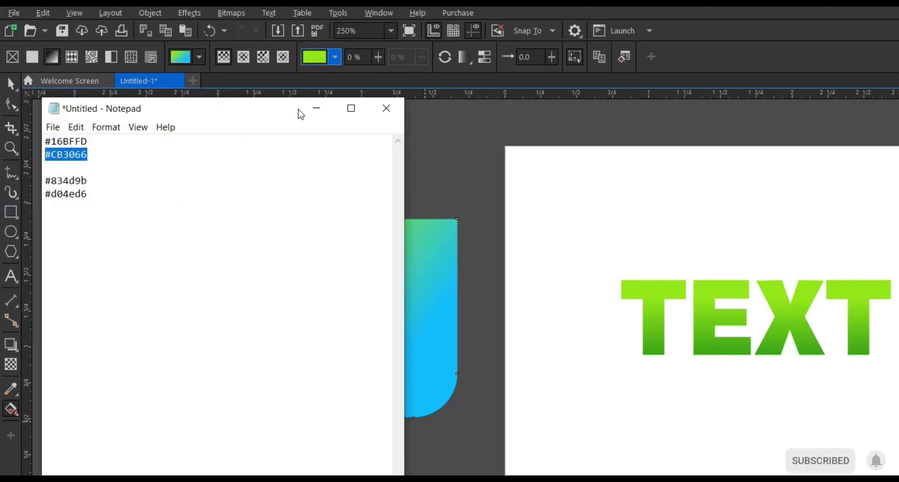
pyautogui.click(317, 108)
# Step: Replace the start node's hex value #95EA1B with #CB3066 for a pink-to-blue gradient
pyautogui.click(280, 277)
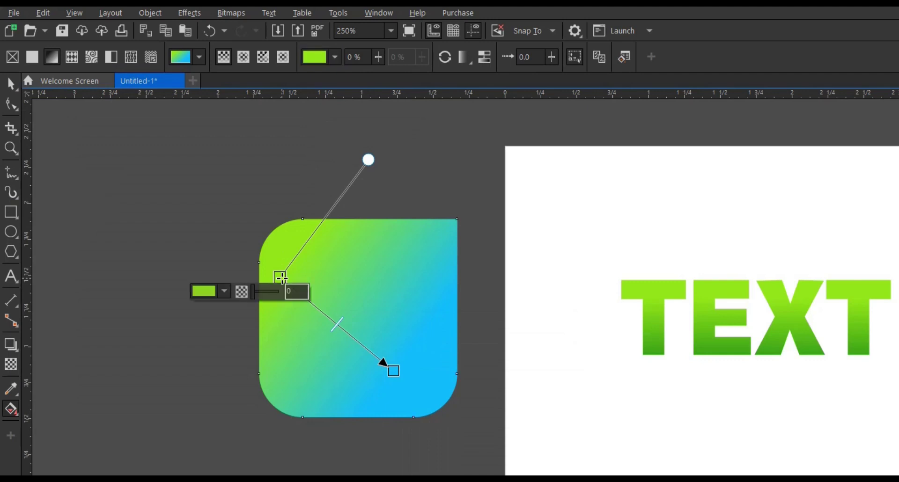
pyautogui.click(225, 292)
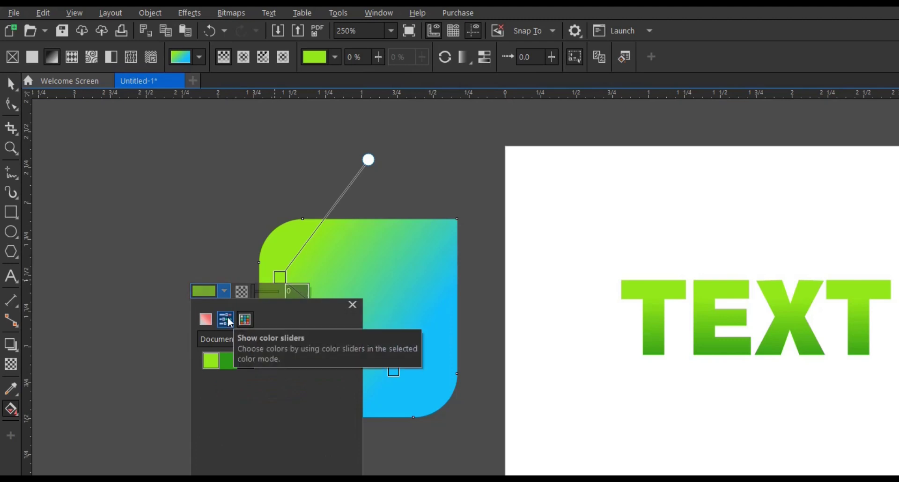
pyautogui.click(225, 320)
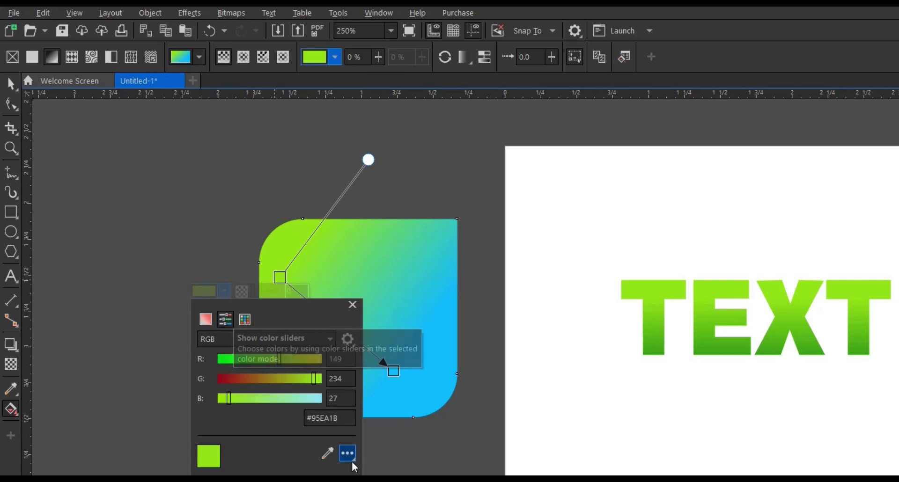
pyautogui.click(302, 419)
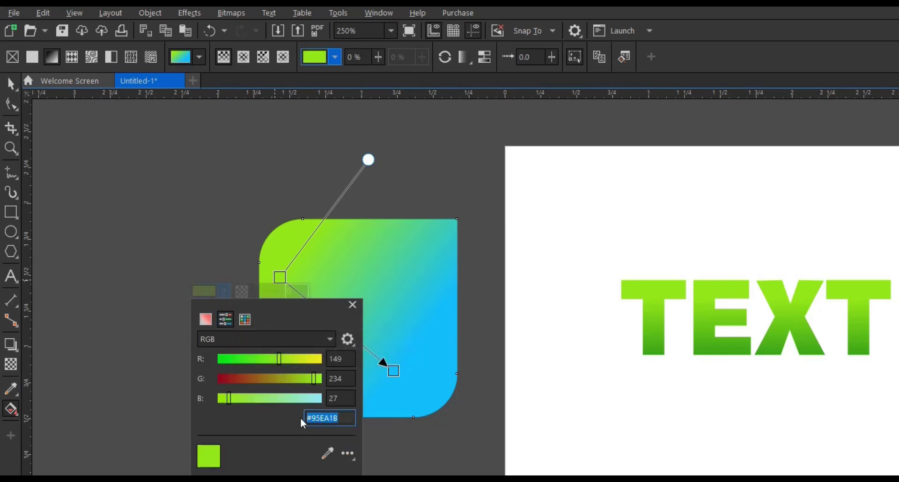
pyautogui.write('#CB3066')
pyautogui.press('Return')
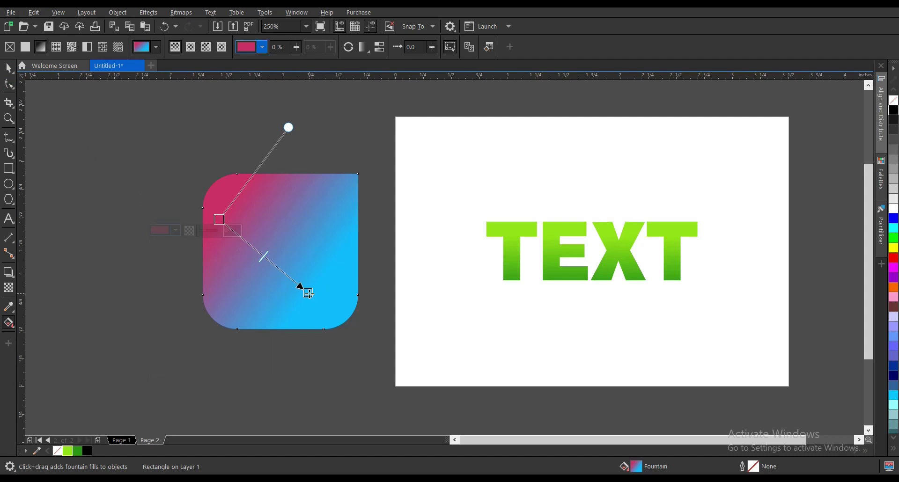
# Step: Adjust the square's gradient start and end points to fine-tune the diagonal direction
pyautogui.moveTo(308, 292); pyautogui.dragTo(370, 326)
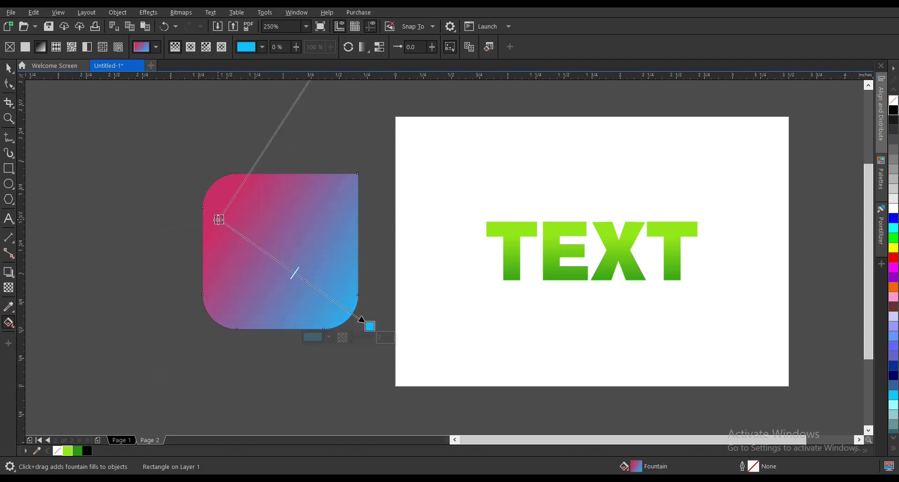
pyautogui.moveTo(219, 219); pyautogui.dragTo(237, 211)
pyautogui.moveTo(370, 326); pyautogui.dragTo(357, 305)
pyautogui.click(10, 68)
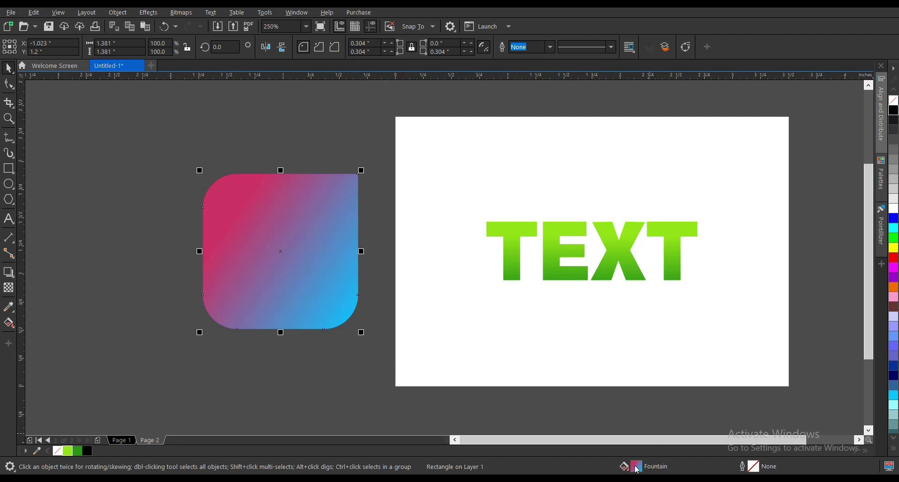
# Step: Copy the rounded square's pink-to-blue fountain fill onto the bold TEXT
pyautogui.moveTo(636, 466); pyautogui.dragTo(572, 272)
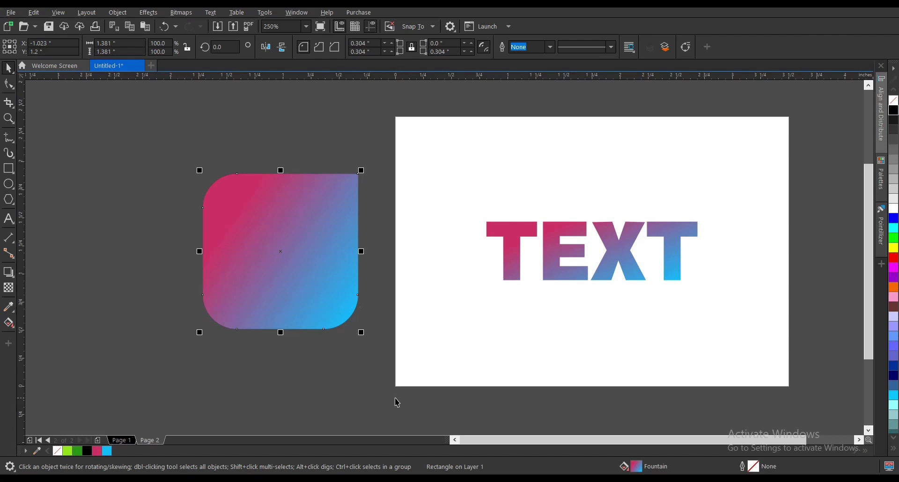
pyautogui.moveTo(276, 222); pyautogui.dragTo(519, 230)
pyautogui.click(572, 312)
pyautogui.click(364, 281)
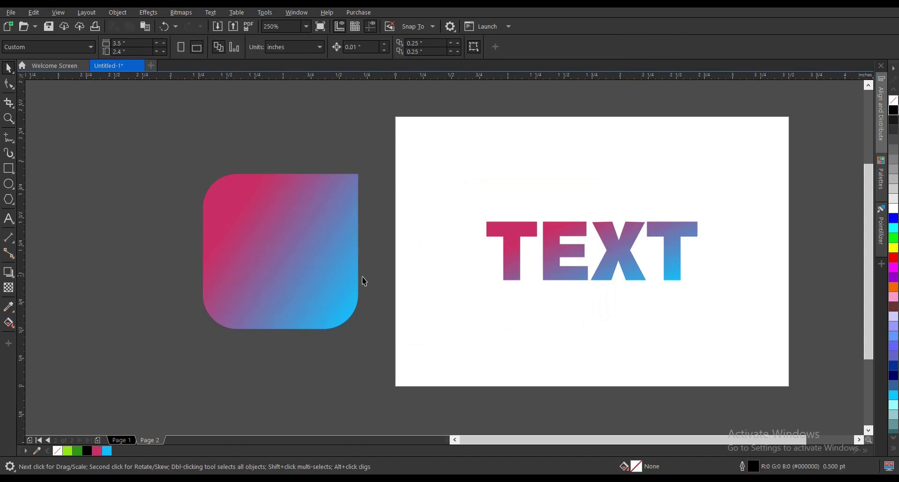
pyautogui.click(313, 275)
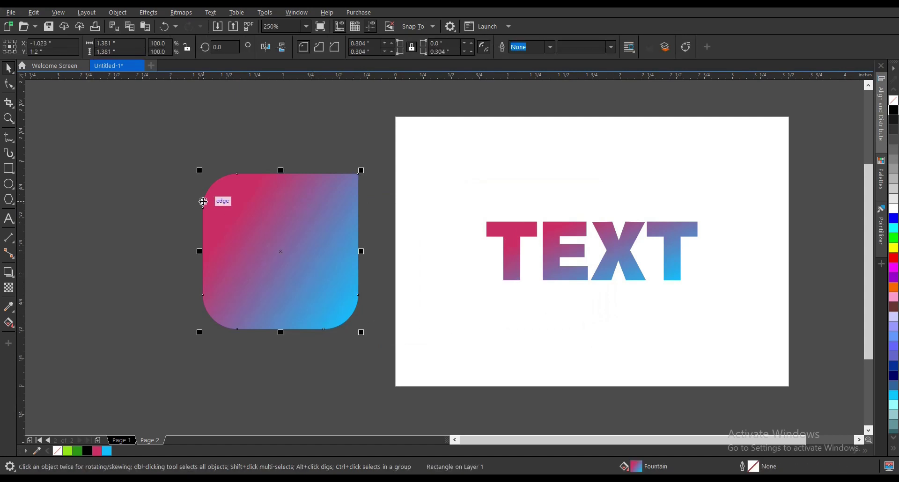
pyautogui.press('g')
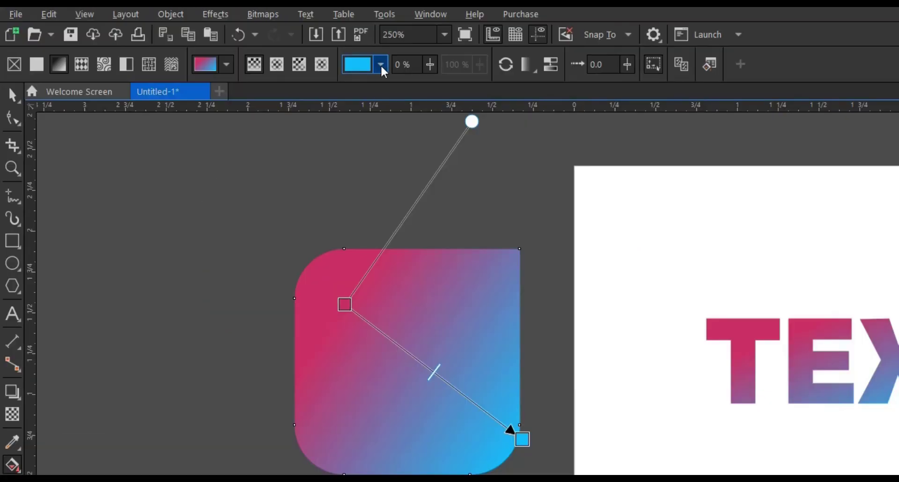
pyautogui.click(382, 68)
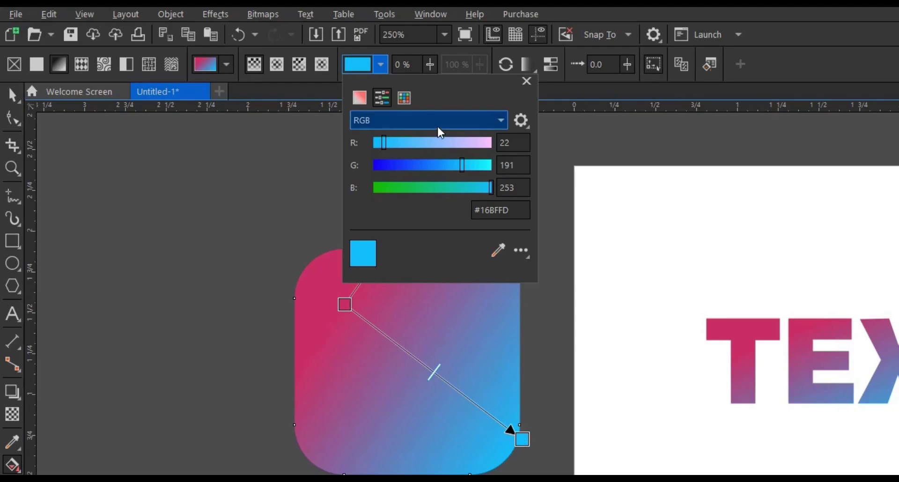
pyautogui.click(473, 120)
pyautogui.click(473, 120)
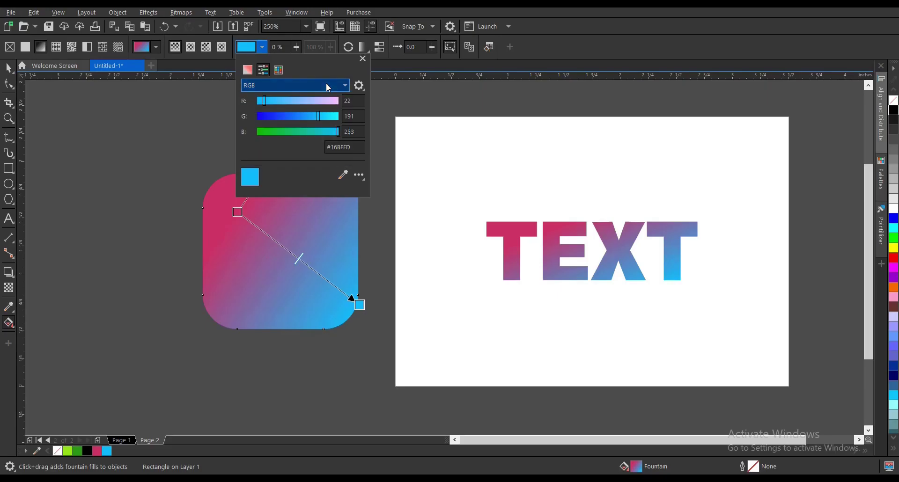
pyautogui.click(359, 86)
pyautogui.click(502, 95)
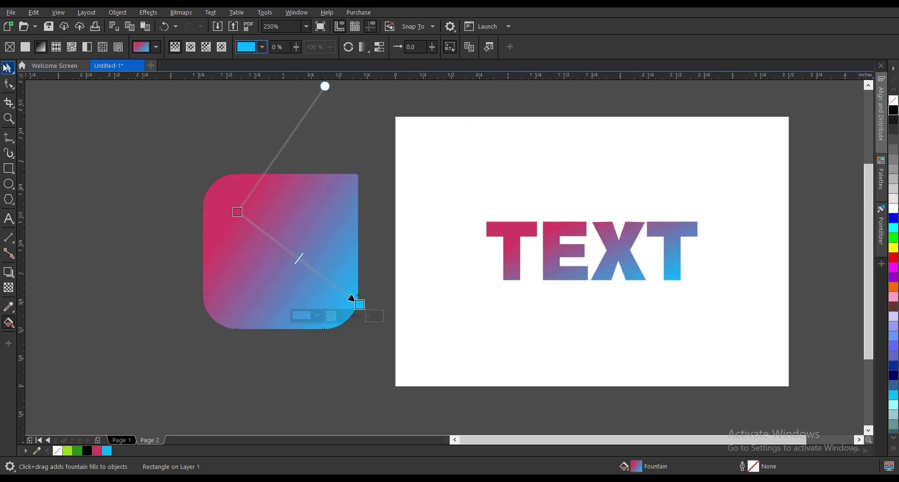
pyautogui.click(7, 68)
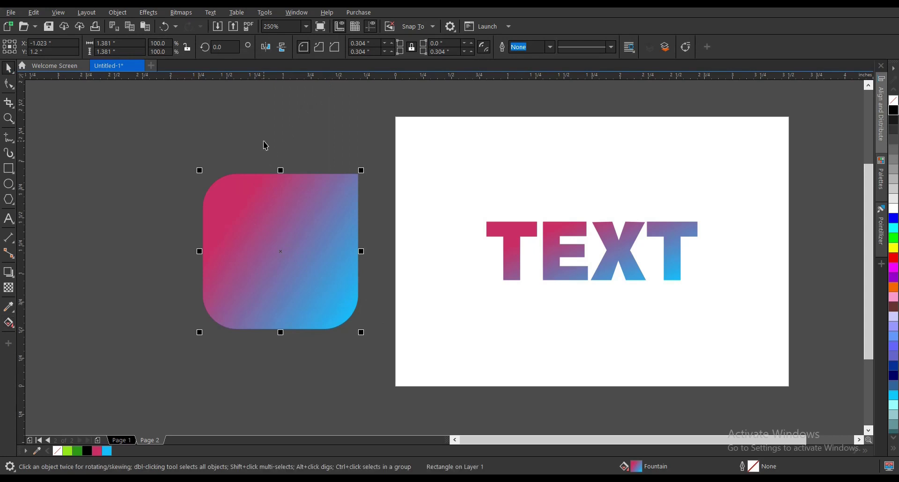